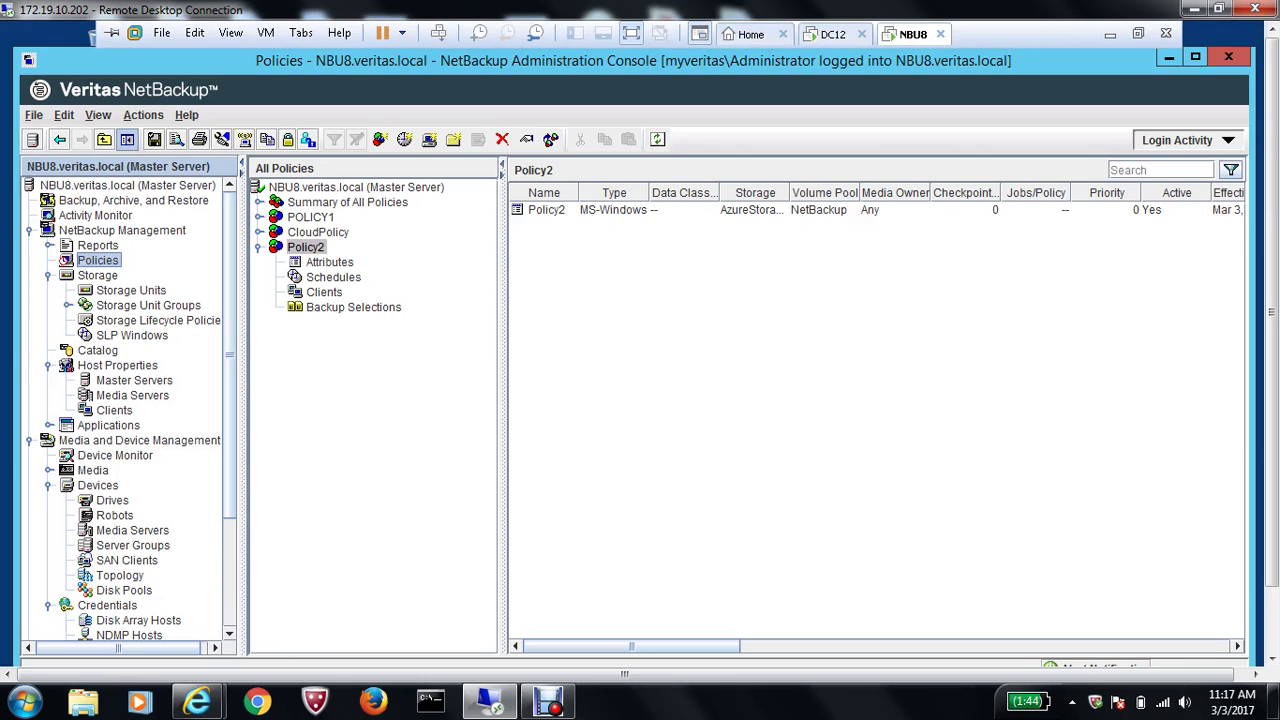
Step: Switch to the DC12 machine and view the cloud text file in C:\CLOUD TEST, returning to the drive's root folder
left_click(836, 36)
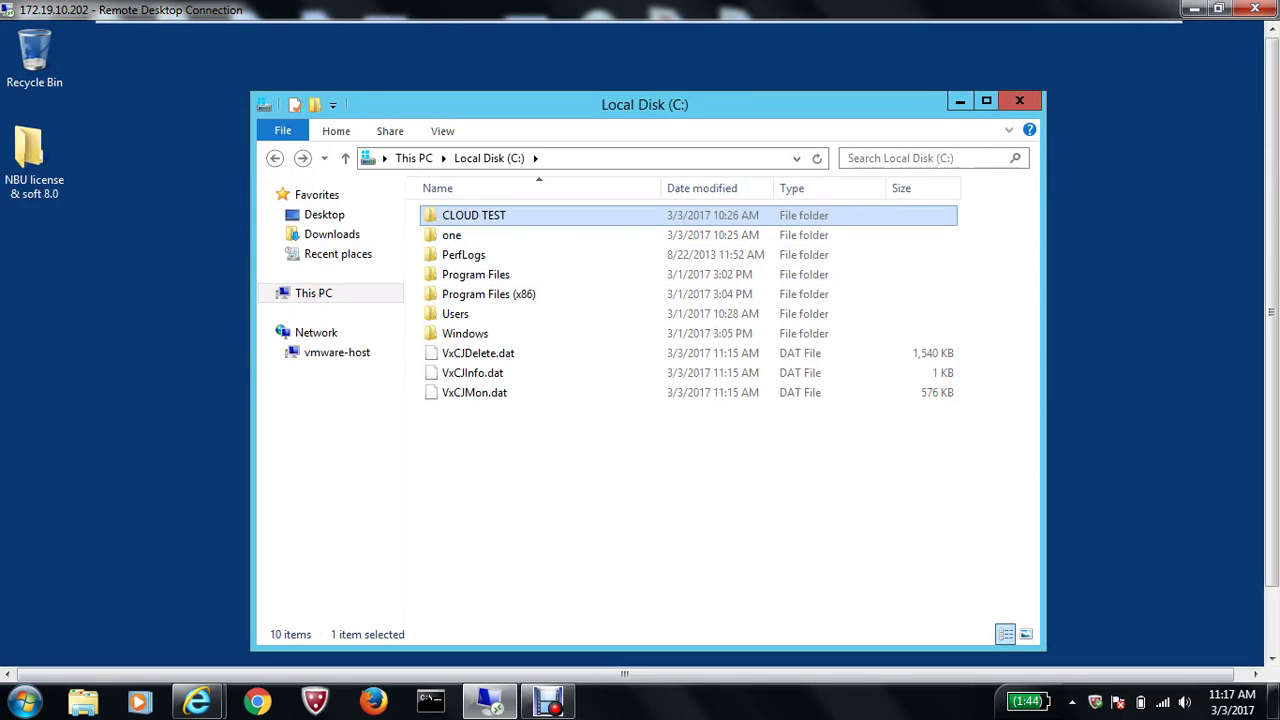
key("Return")
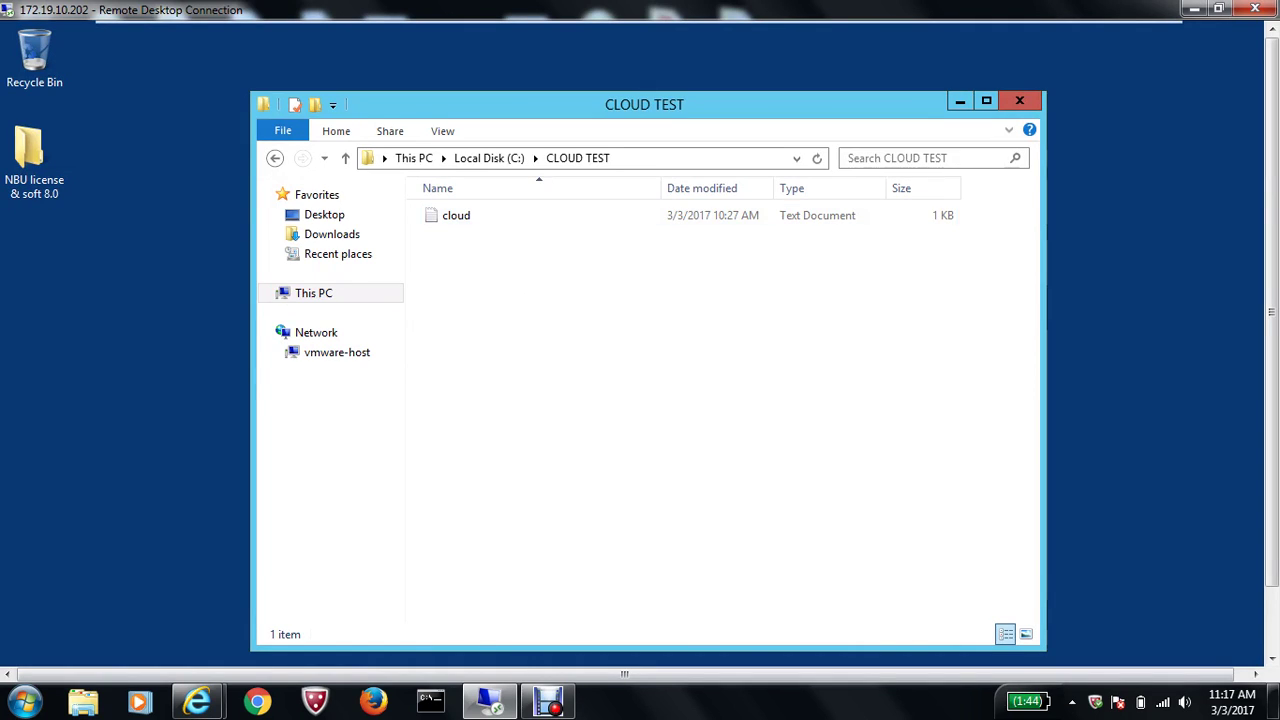
left_click(459, 219)
key("Return")
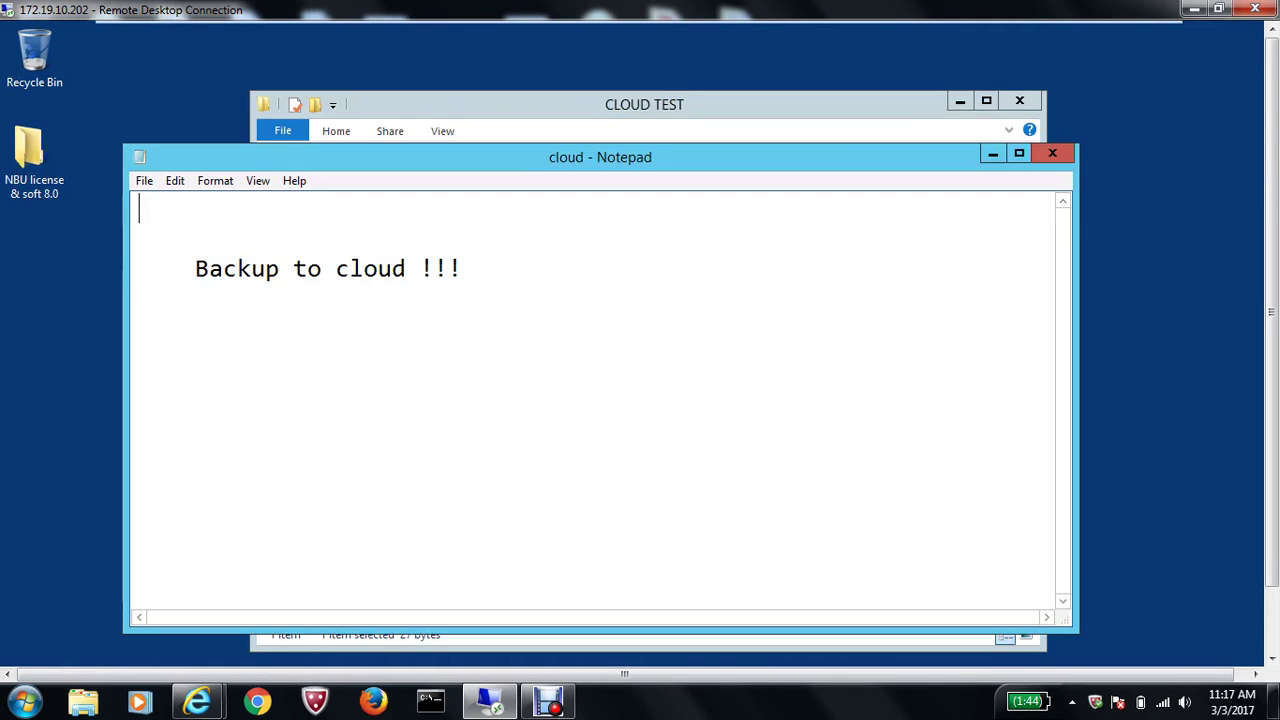
key("alt+F4")
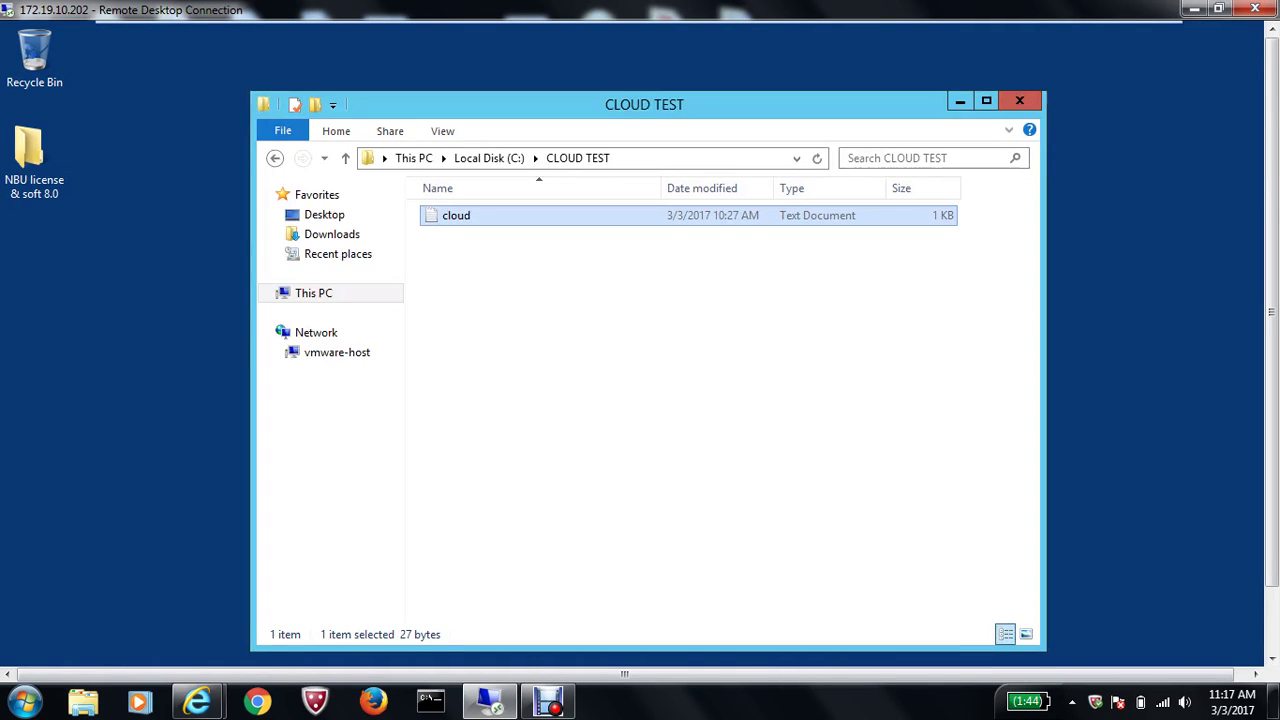
left_click(275, 158)
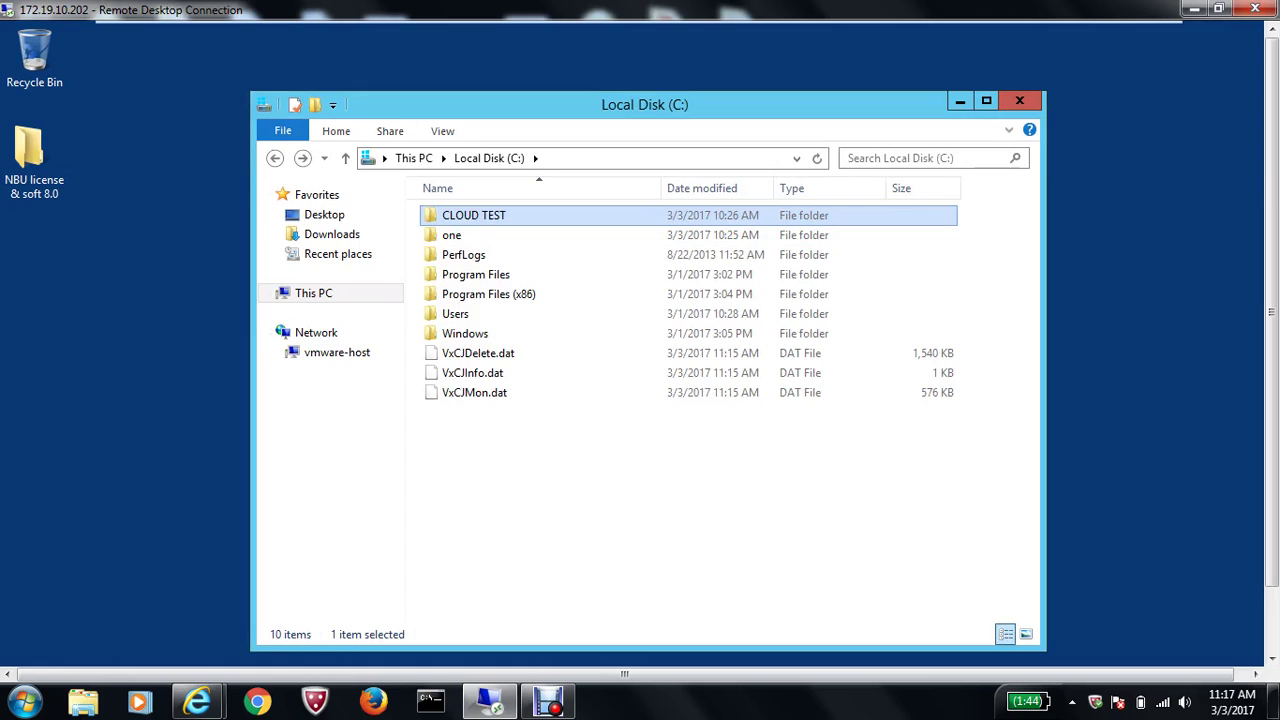
Step: Delete the CLOUD TEST folder from drive C and empty the Recycle Bin to remove it permanently
right_click(501, 215)
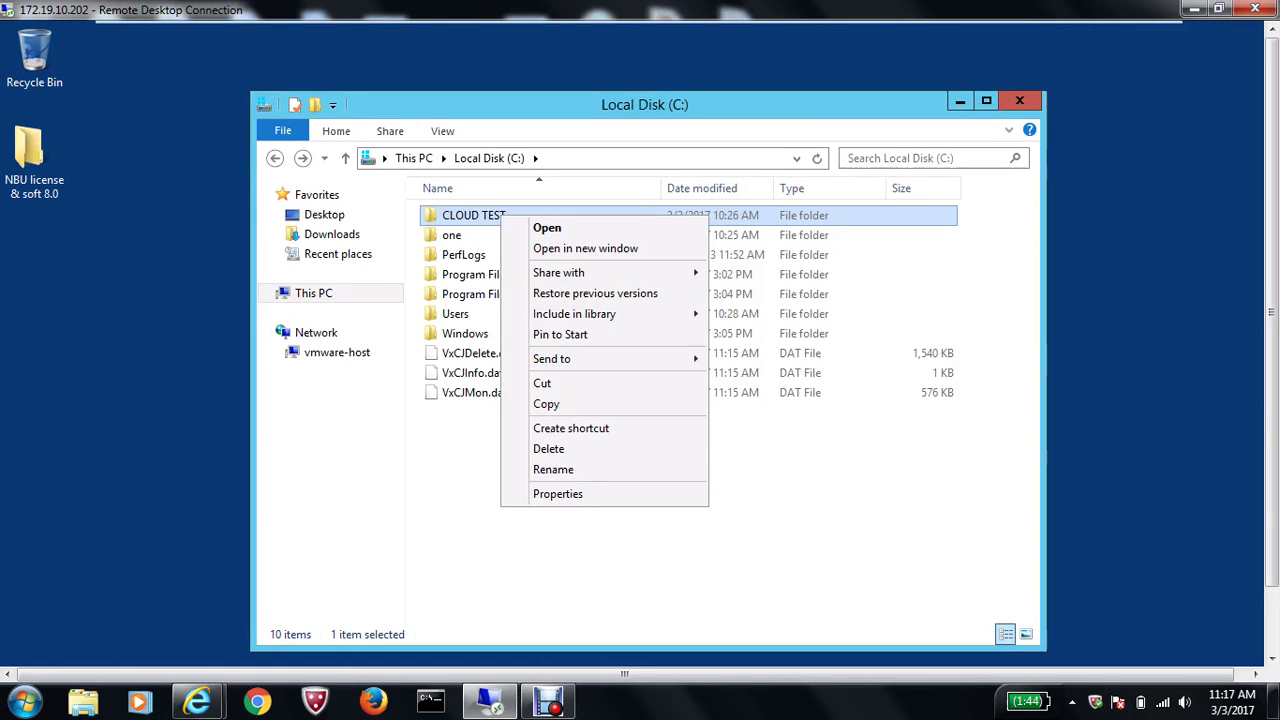
left_click(548, 449)
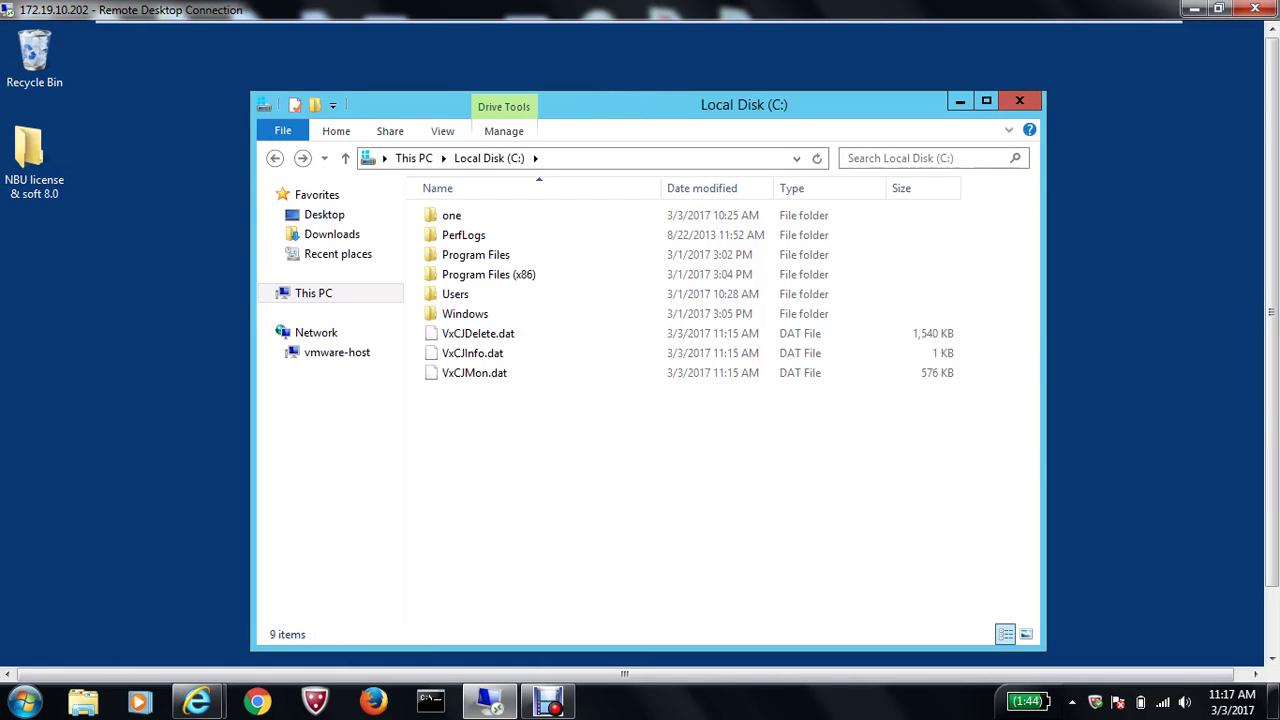
left_click(34, 55)
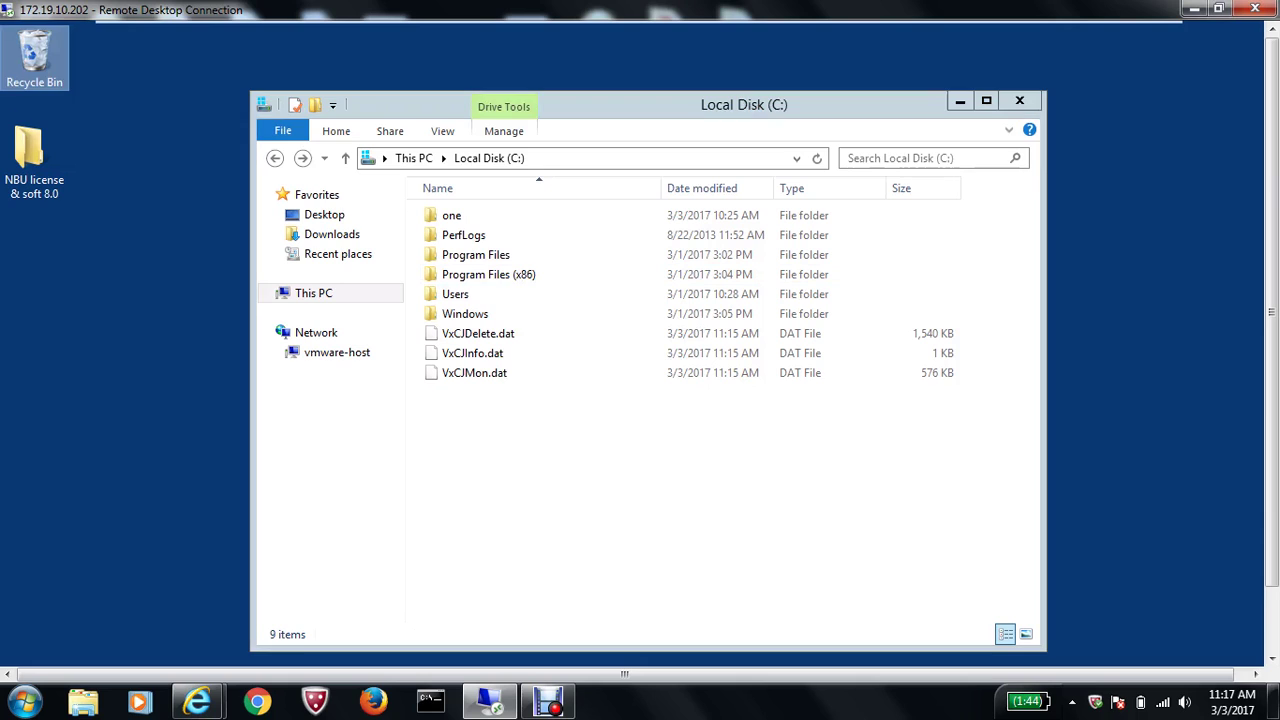
right_click(26, 64)
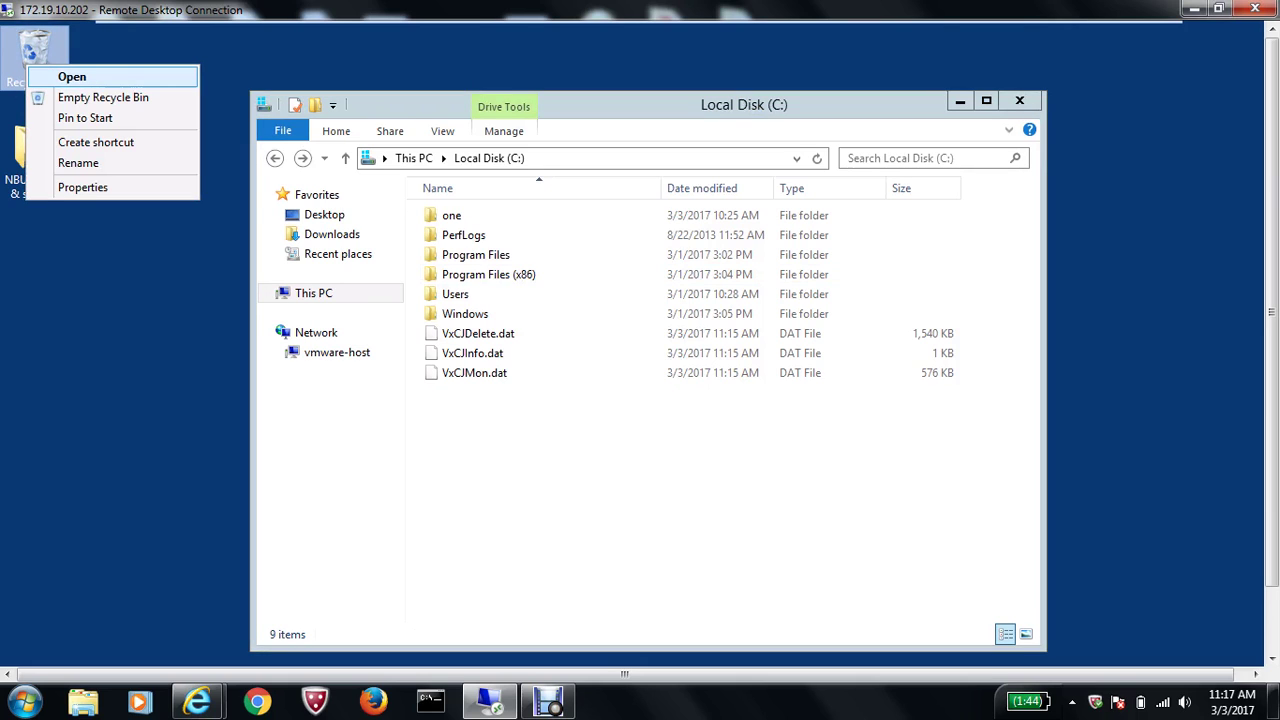
left_click(100, 97)
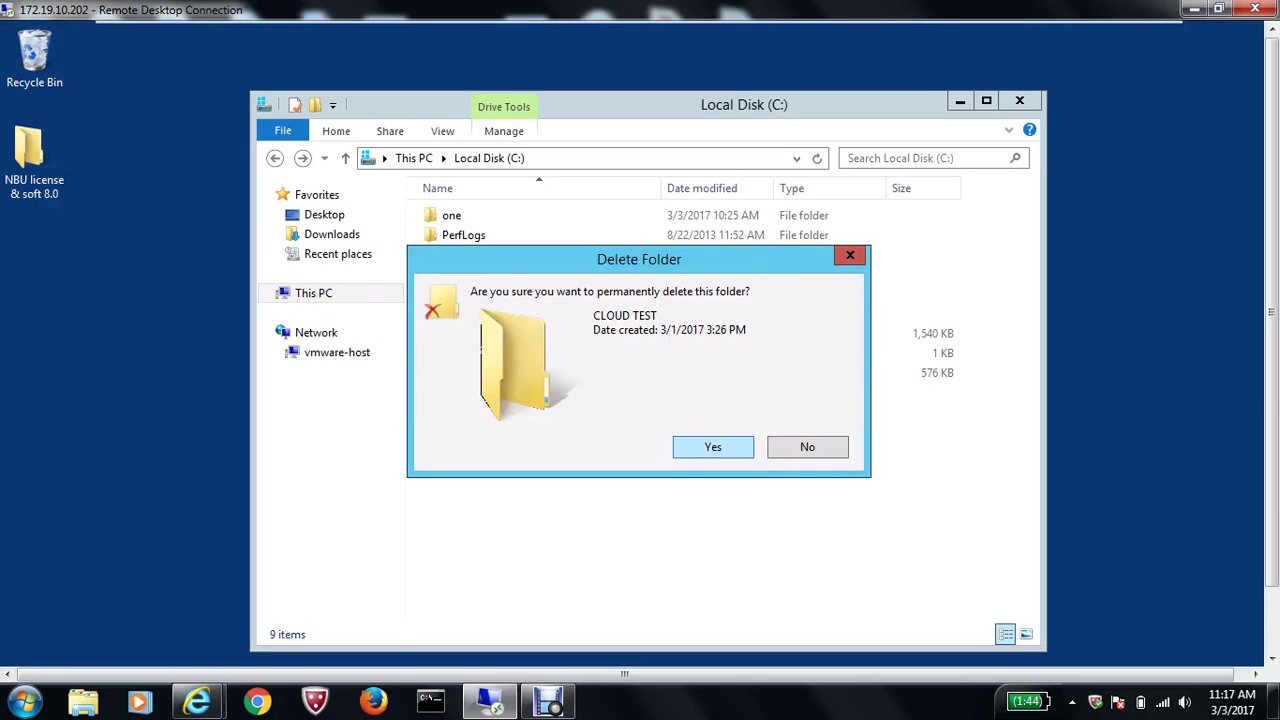
key("Return")
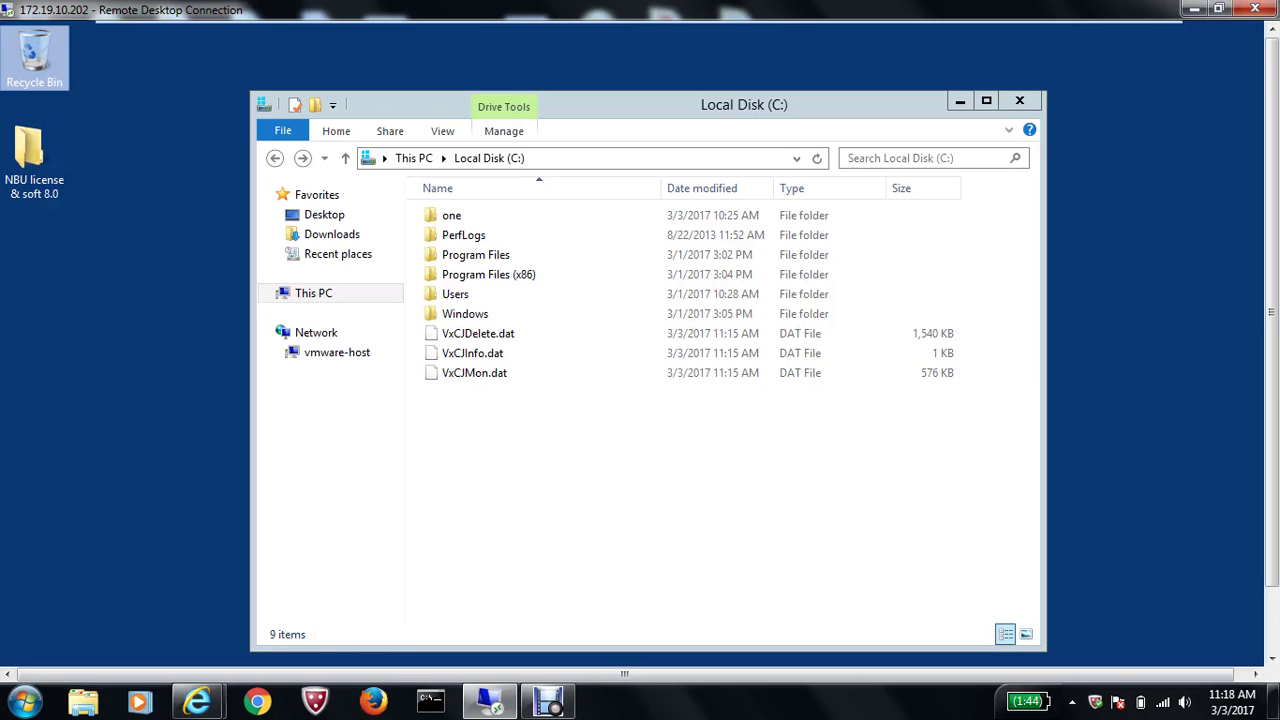
Step: Switch to the NBU8 machine and open Backup, Archive, and Restore in a new window, dismissing the login activity notice
mouse_move(640, 30)
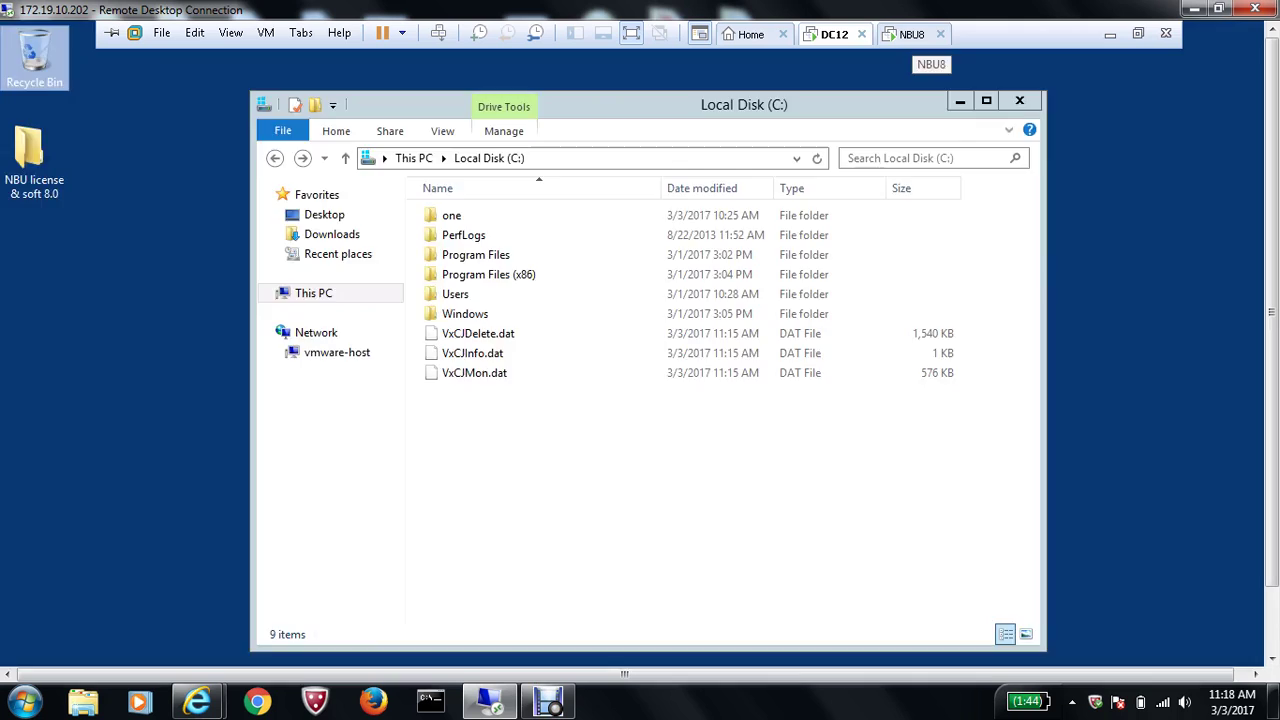
left_click(908, 34)
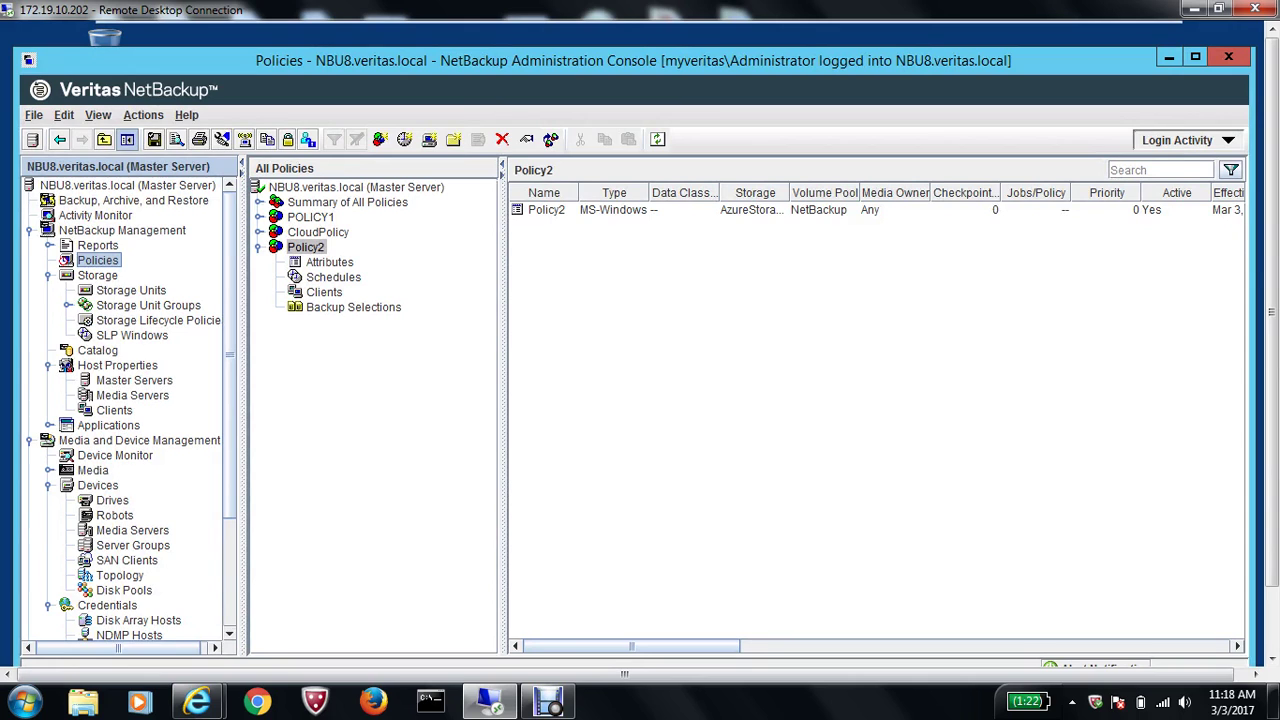
left_click(133, 200)
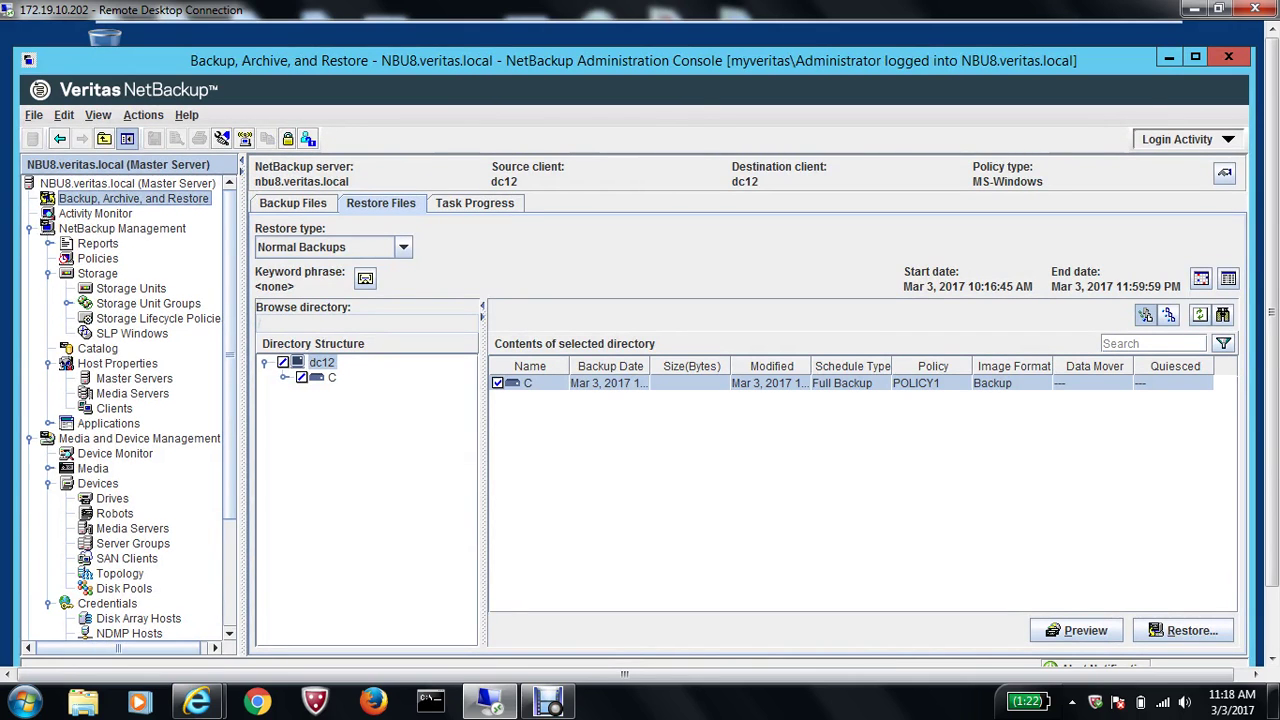
right_click(140, 202)
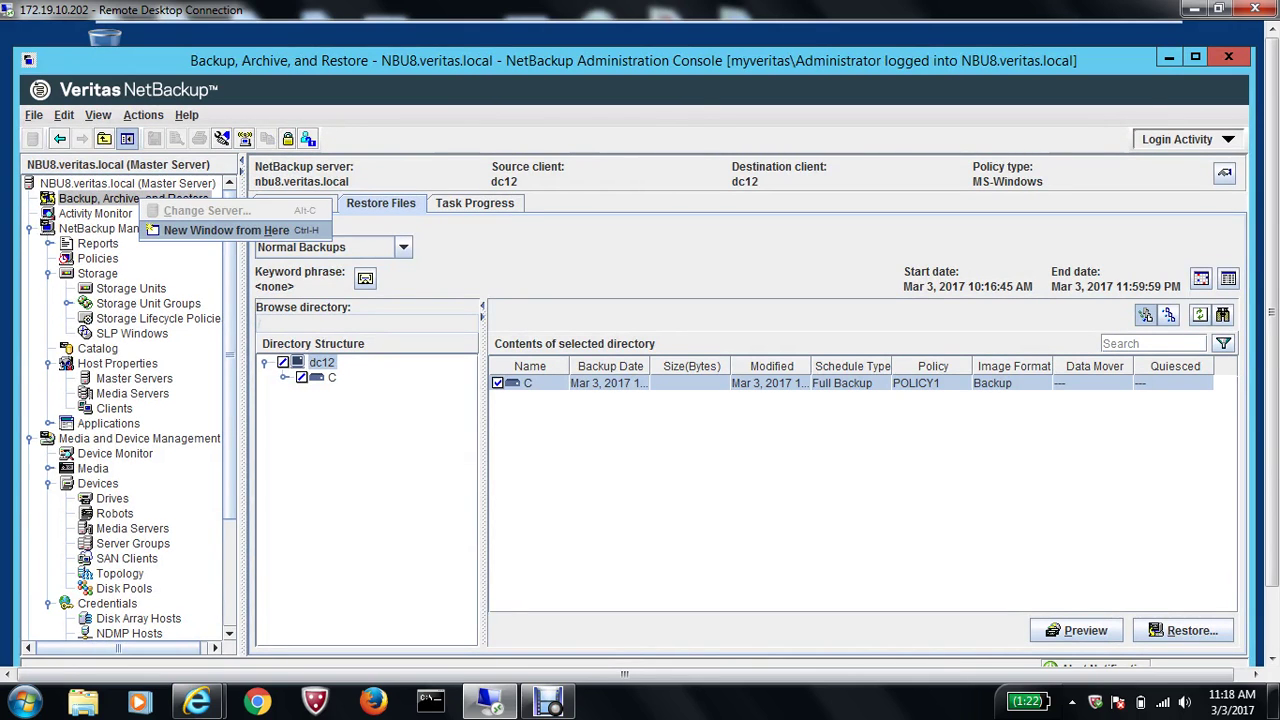
left_click(180, 231)
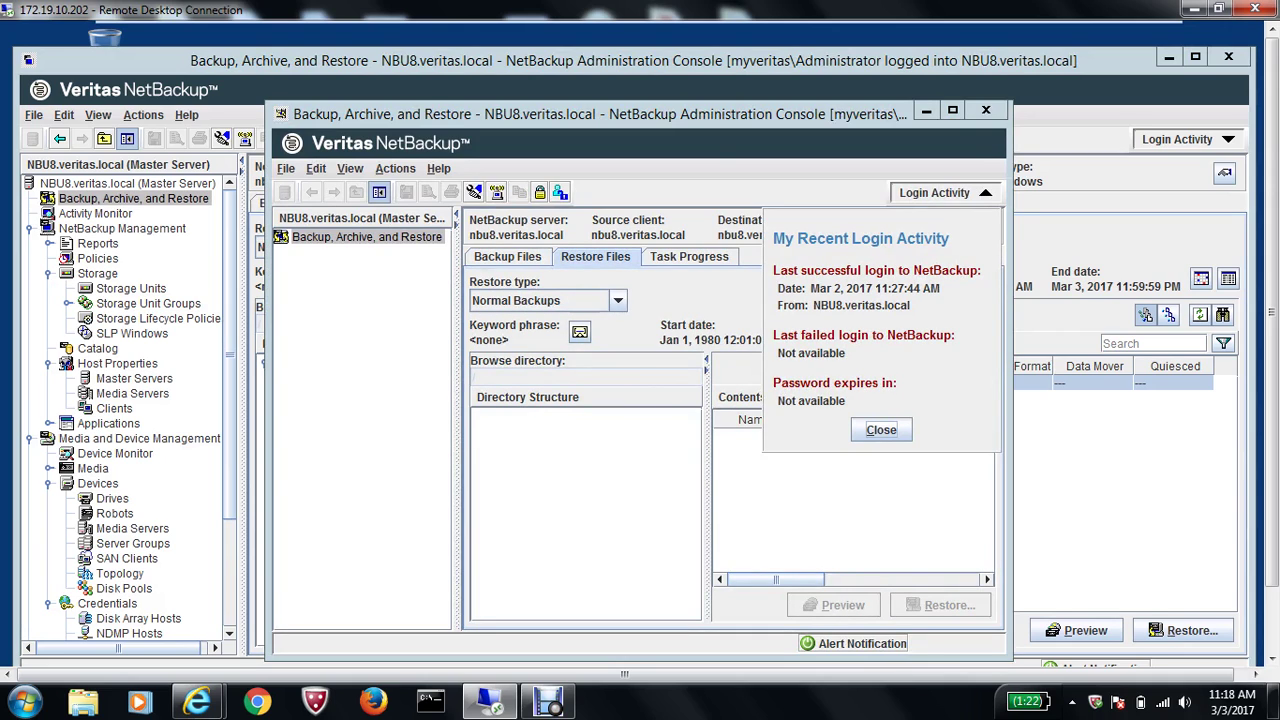
left_click(881, 429)
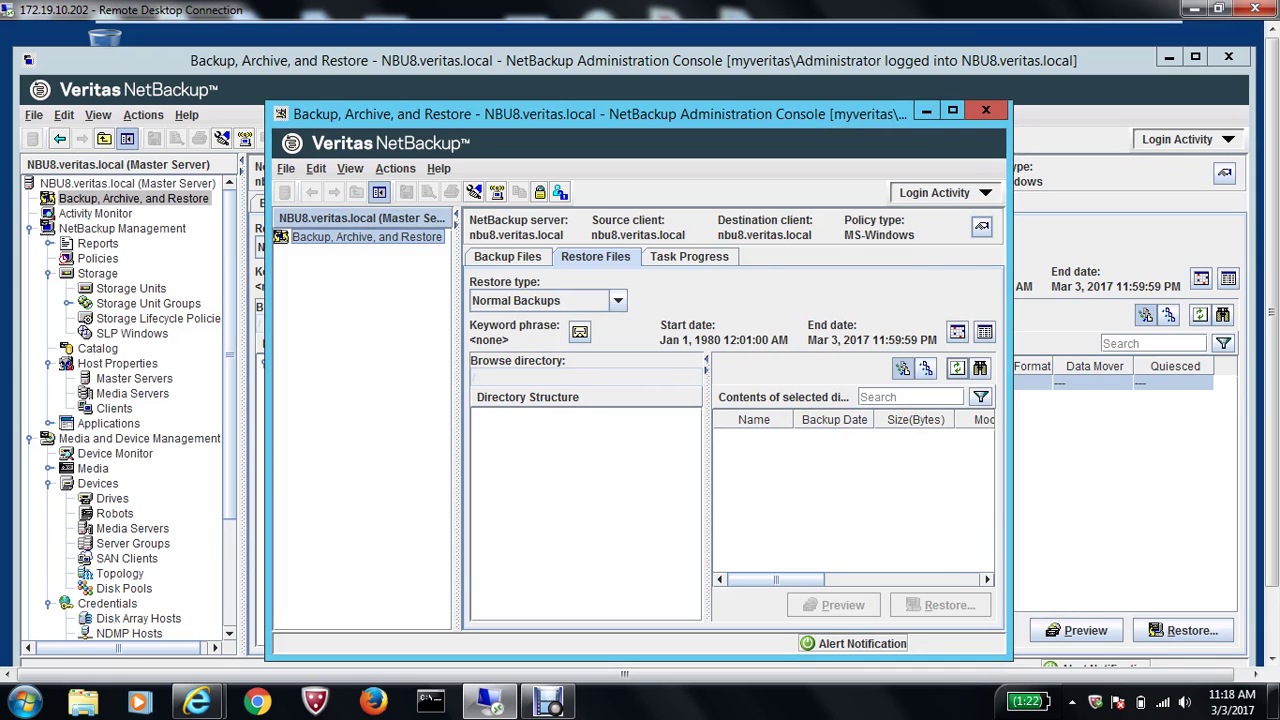
Step: Set dc12 as the source client for restores, with dc12 as destination and MS-Windows as the policy type
left_click(981, 226)
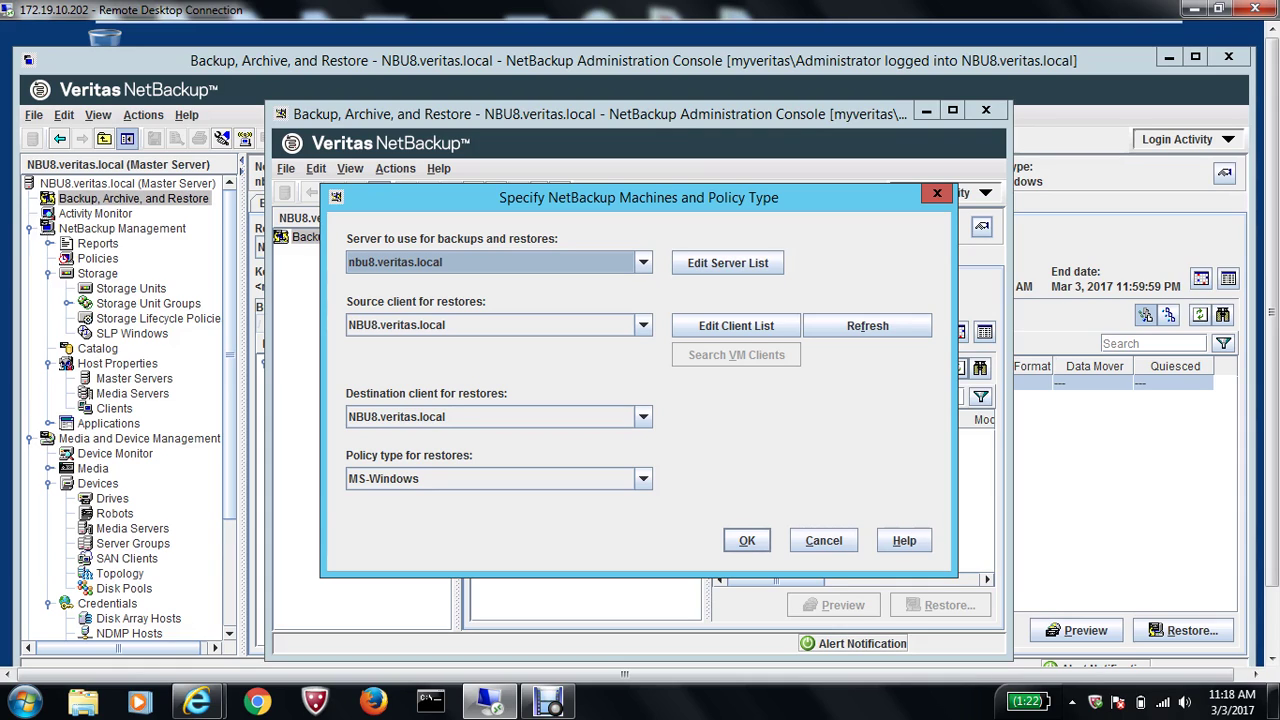
left_click(643, 325)
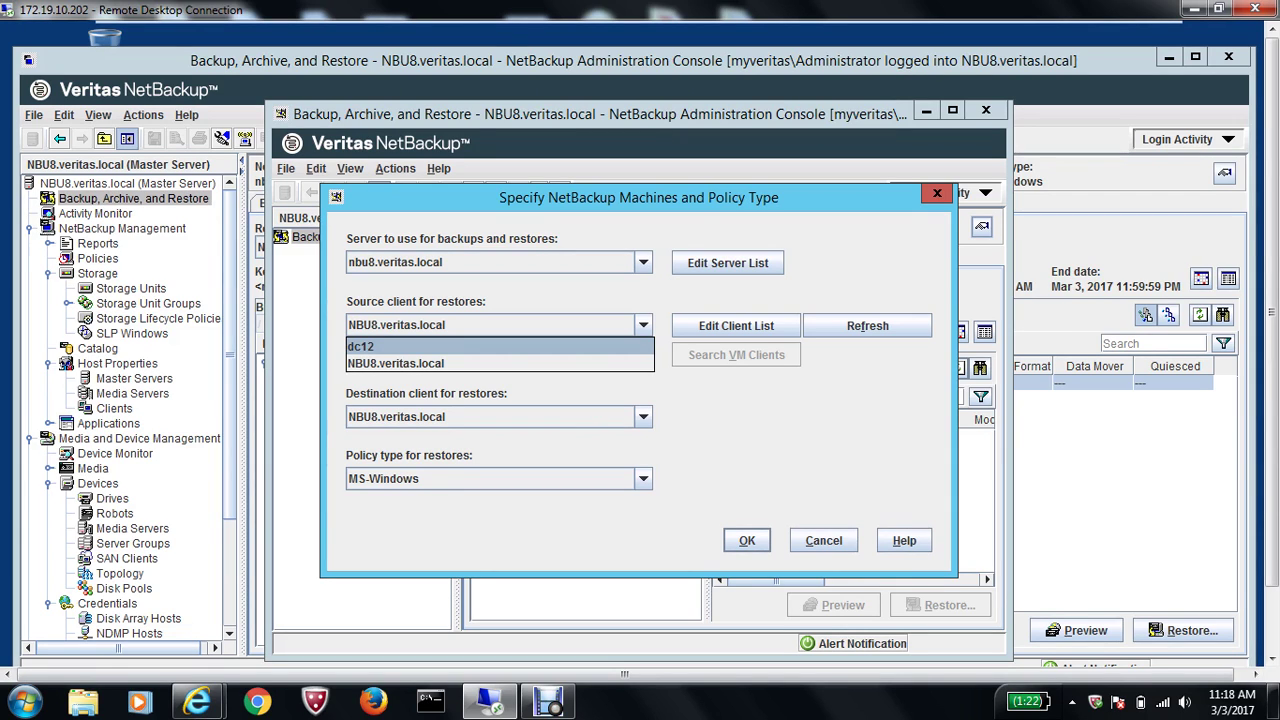
left_click(361, 346)
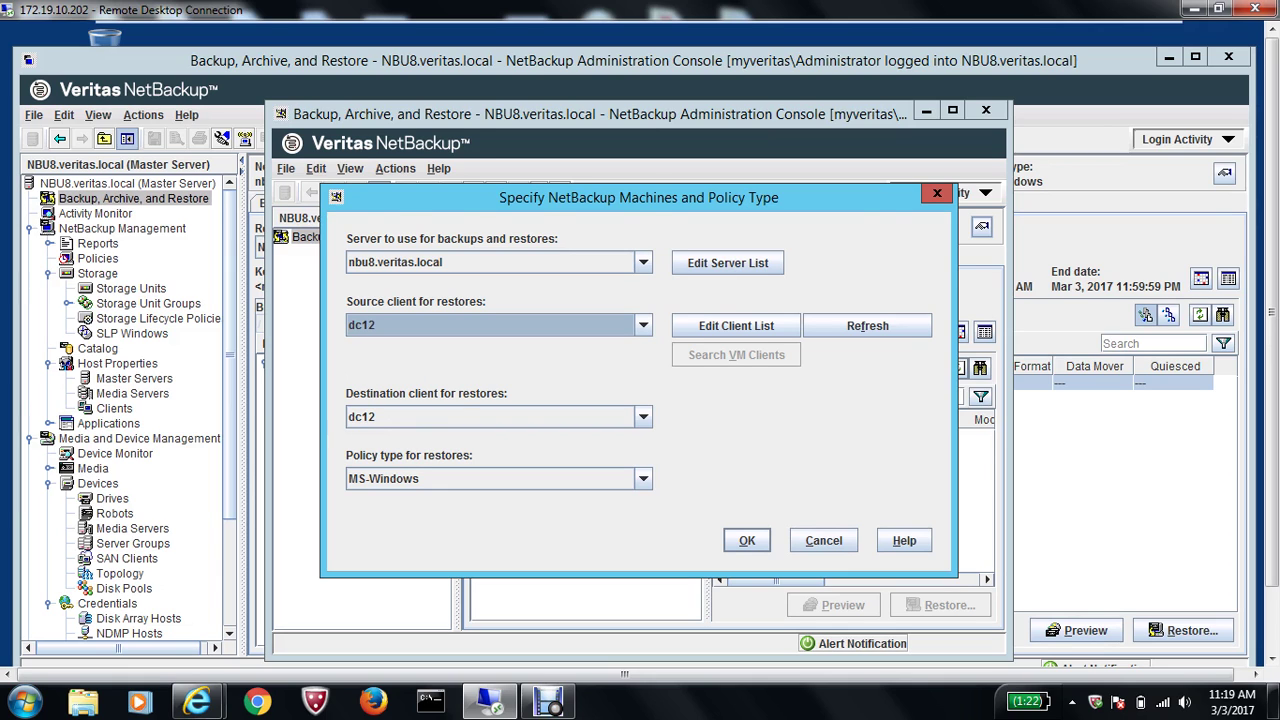
key("Return")
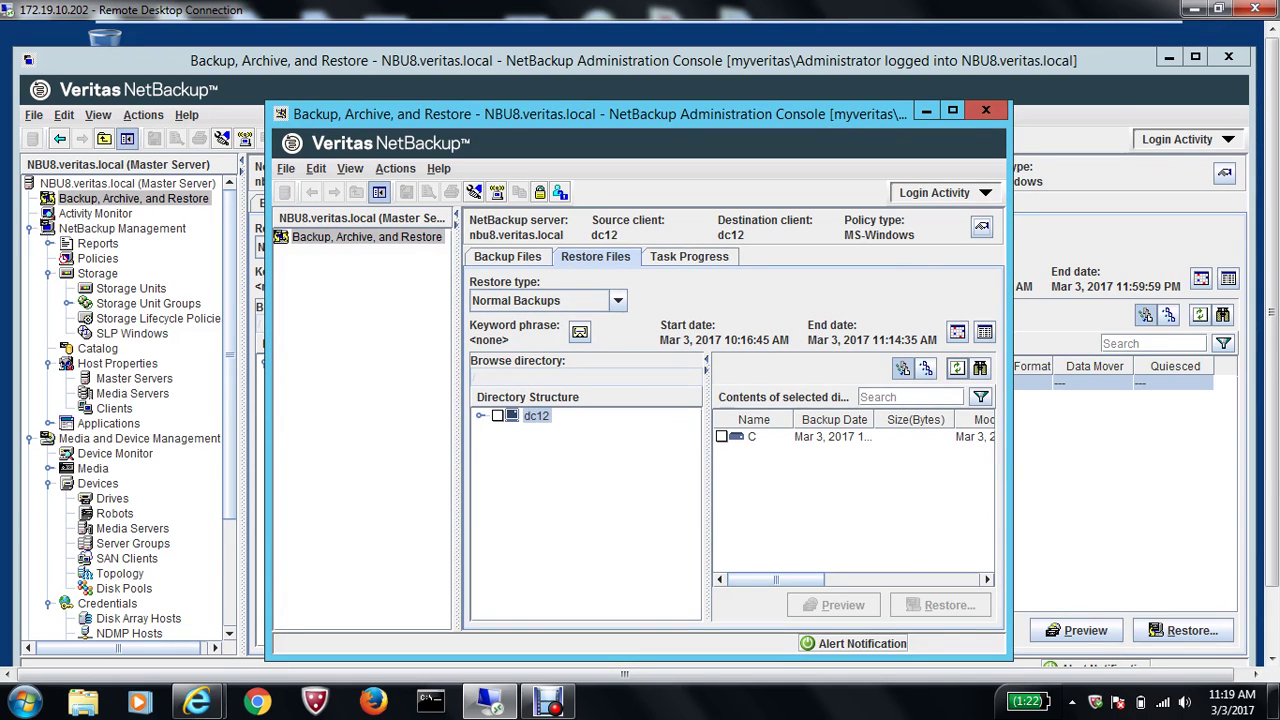
Step: Mark the CLOUD TEST folder on dc12's C drive for restore and open its restore options
left_click(480, 415)
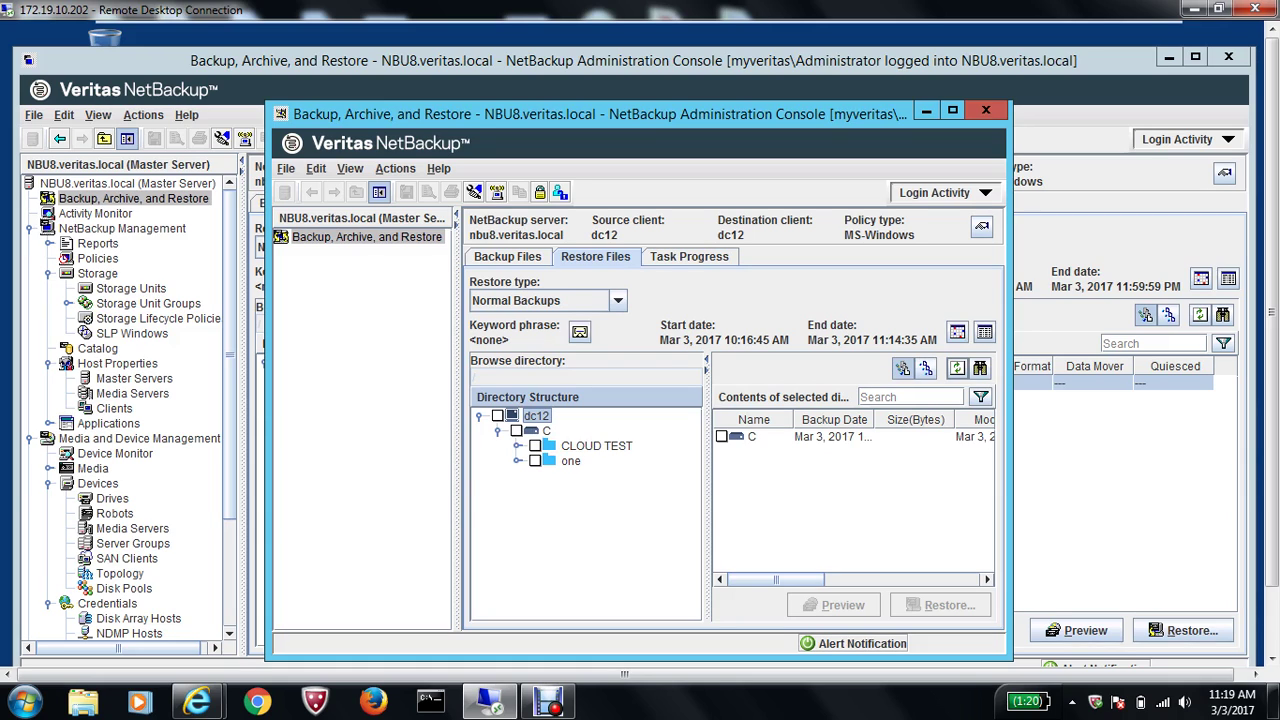
left_click(535, 445)
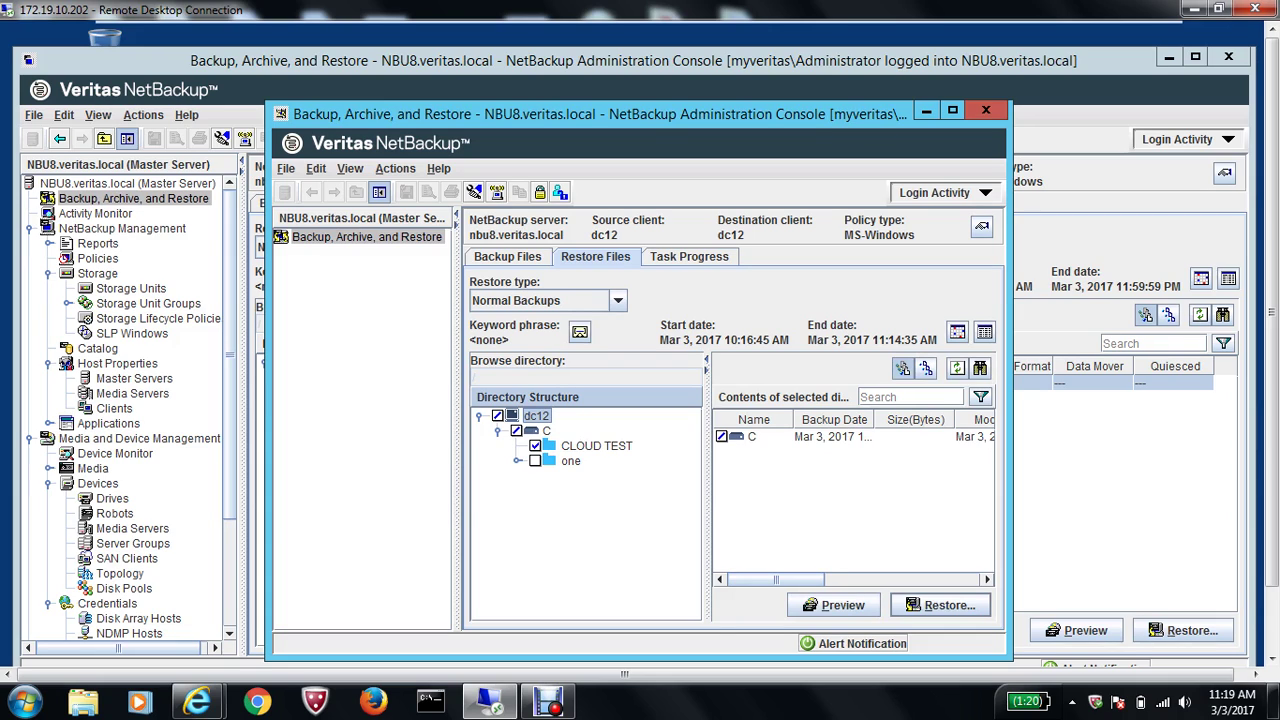
left_click(939, 605)
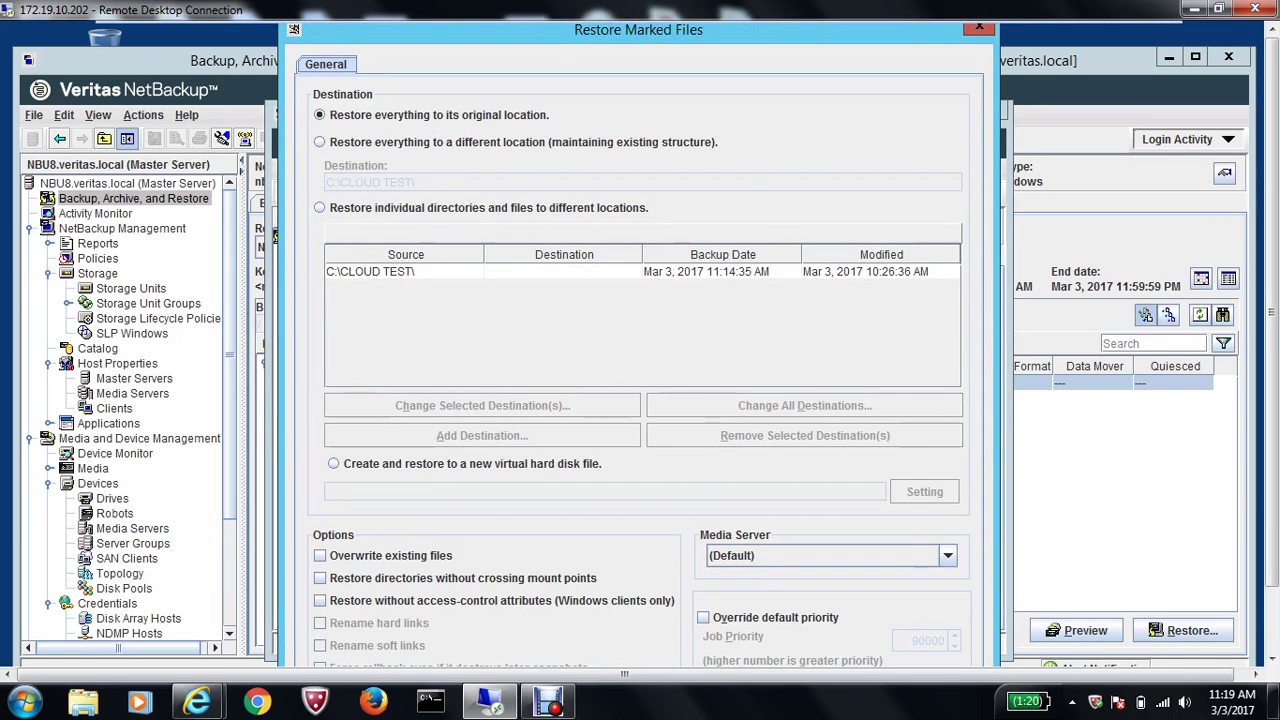
Step: Start restoring C:\CLOUD TEST\ to its original location with the default media server
left_click_drag(1271, 311, 1271, 368)
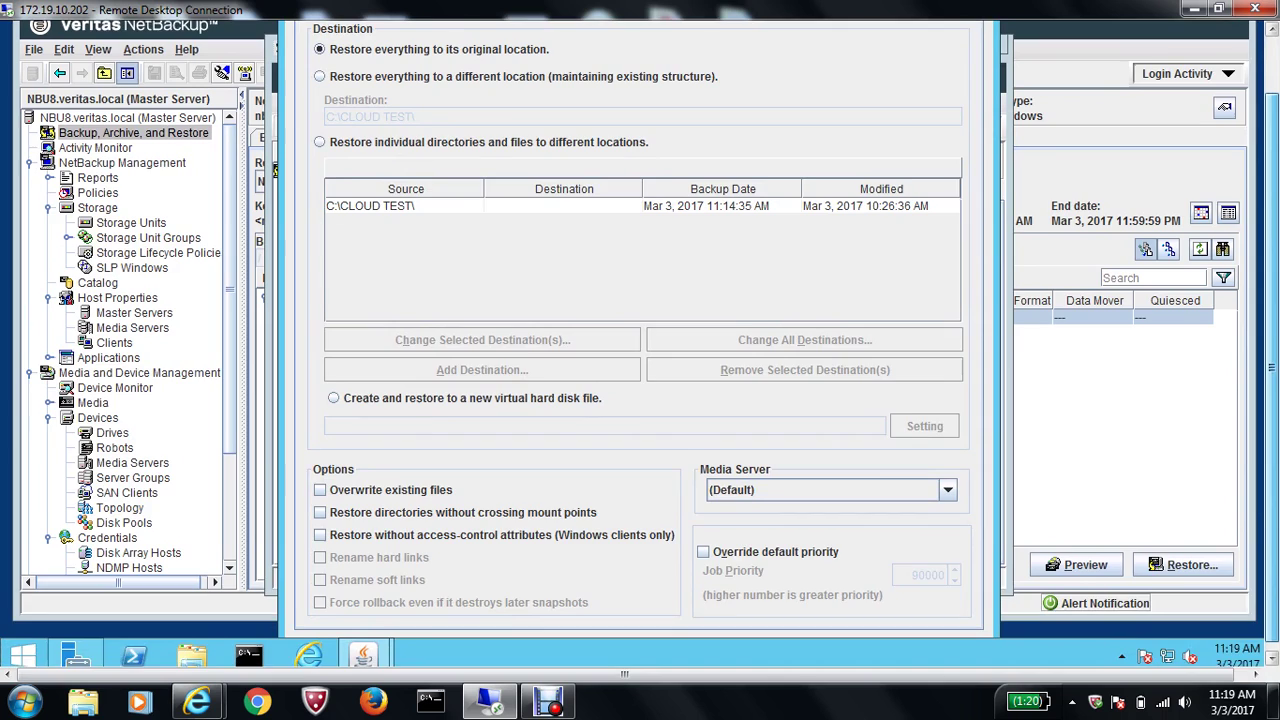
scroll(1272, 340, "up", 2)
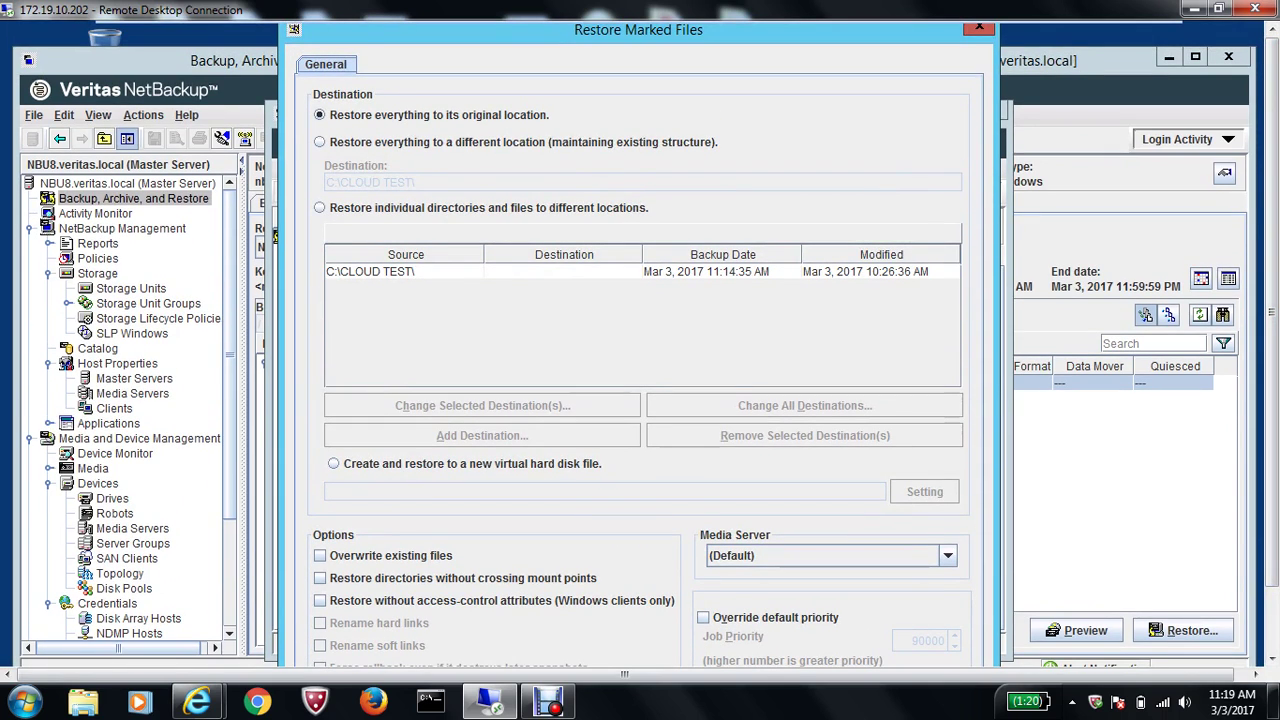
scroll(1272, 340, "down", 2)
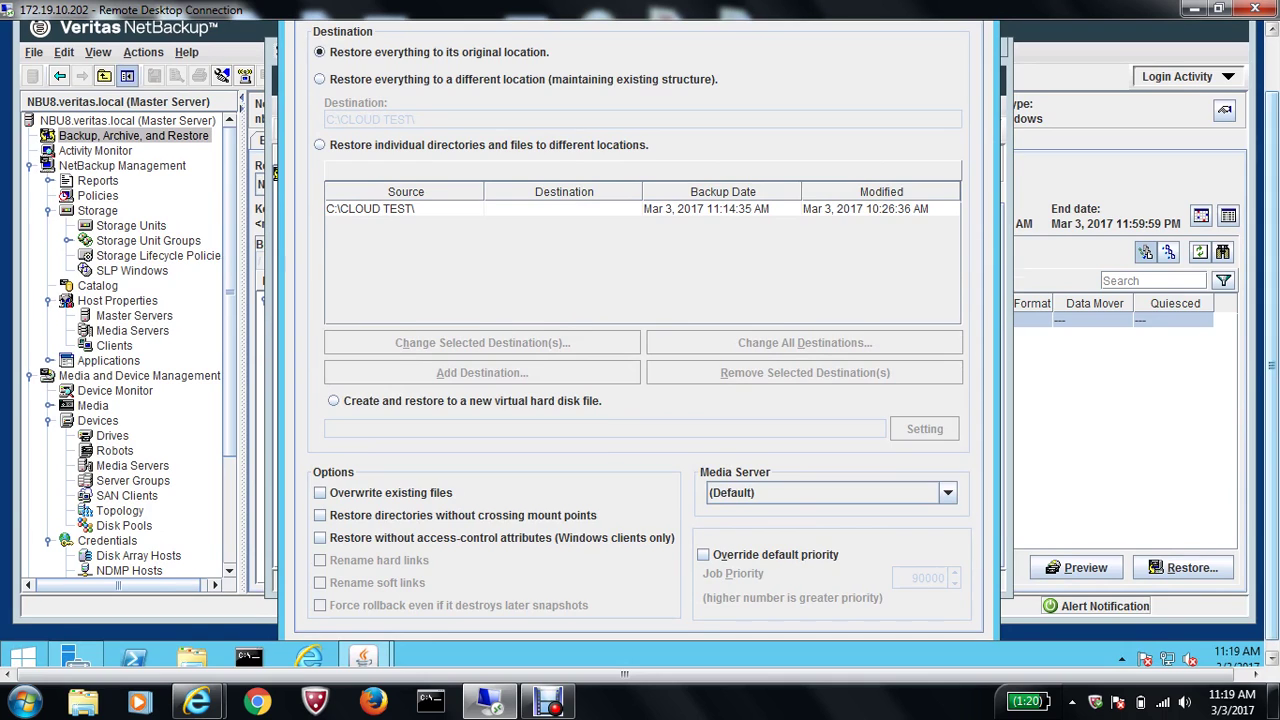
scroll(1272, 340, "up", 2)
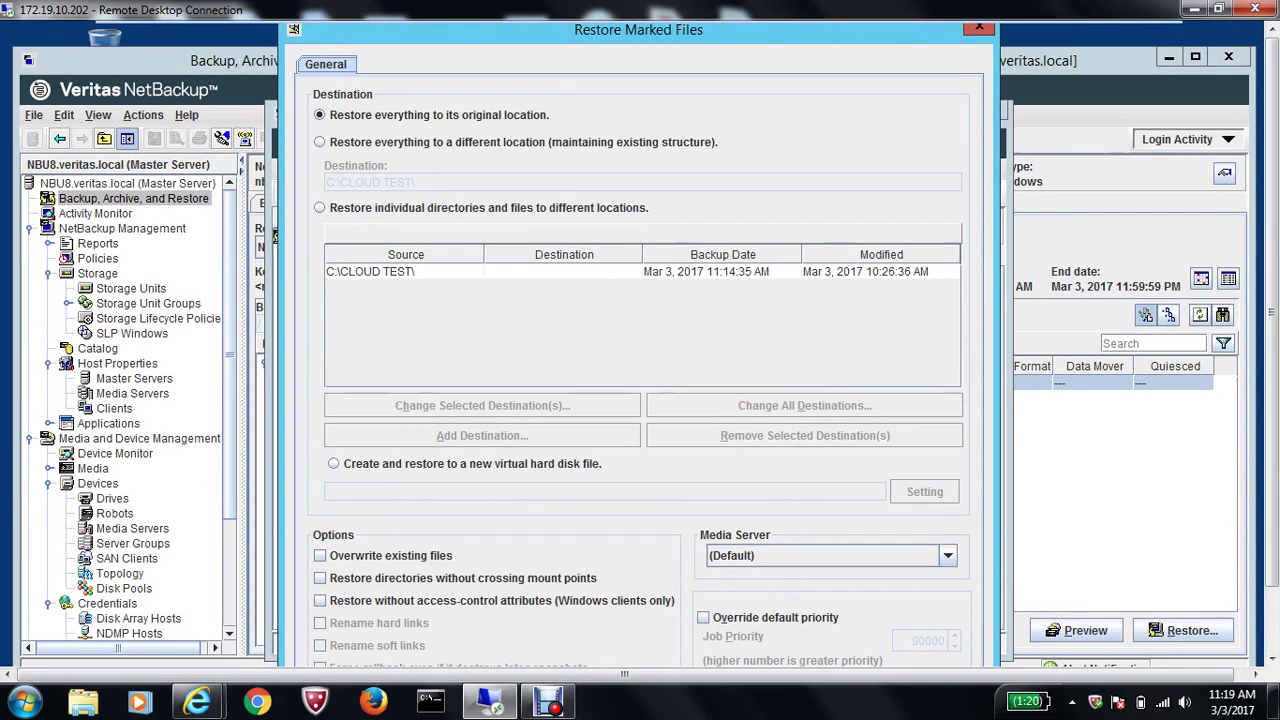
left_click_drag(529, 29, 538, 96)
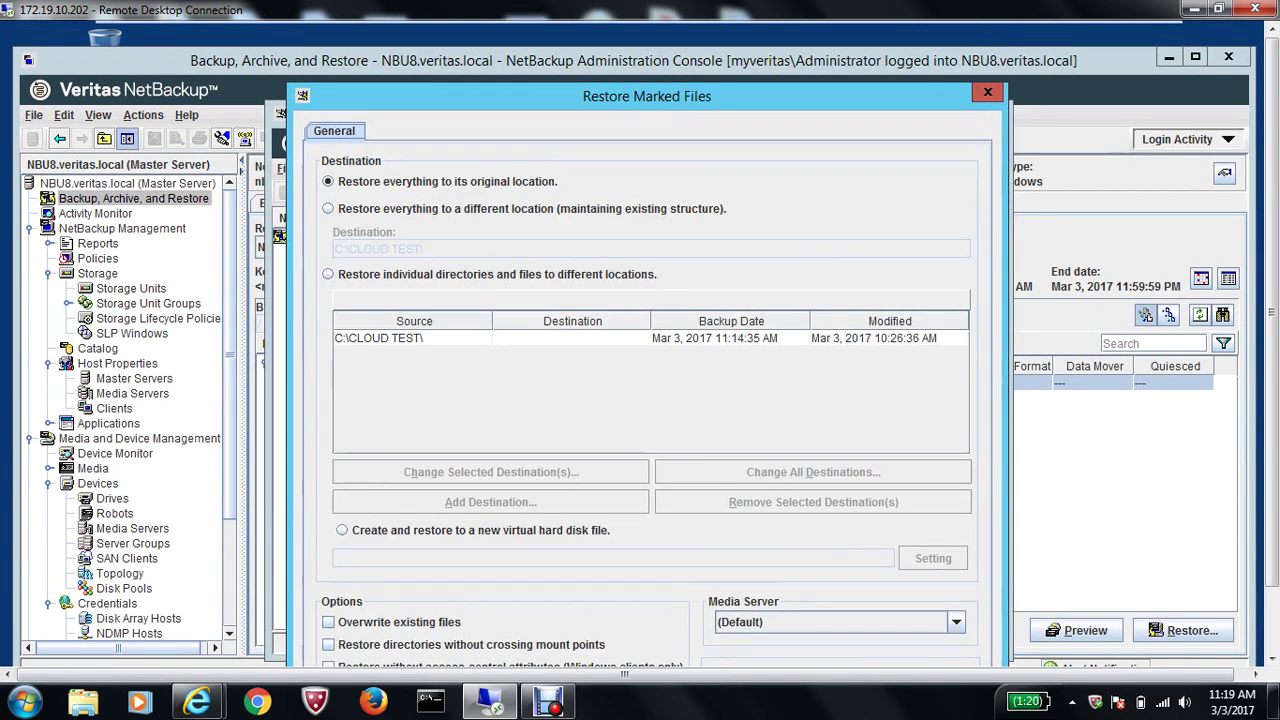
left_click_drag(288, 84, 369, 155)
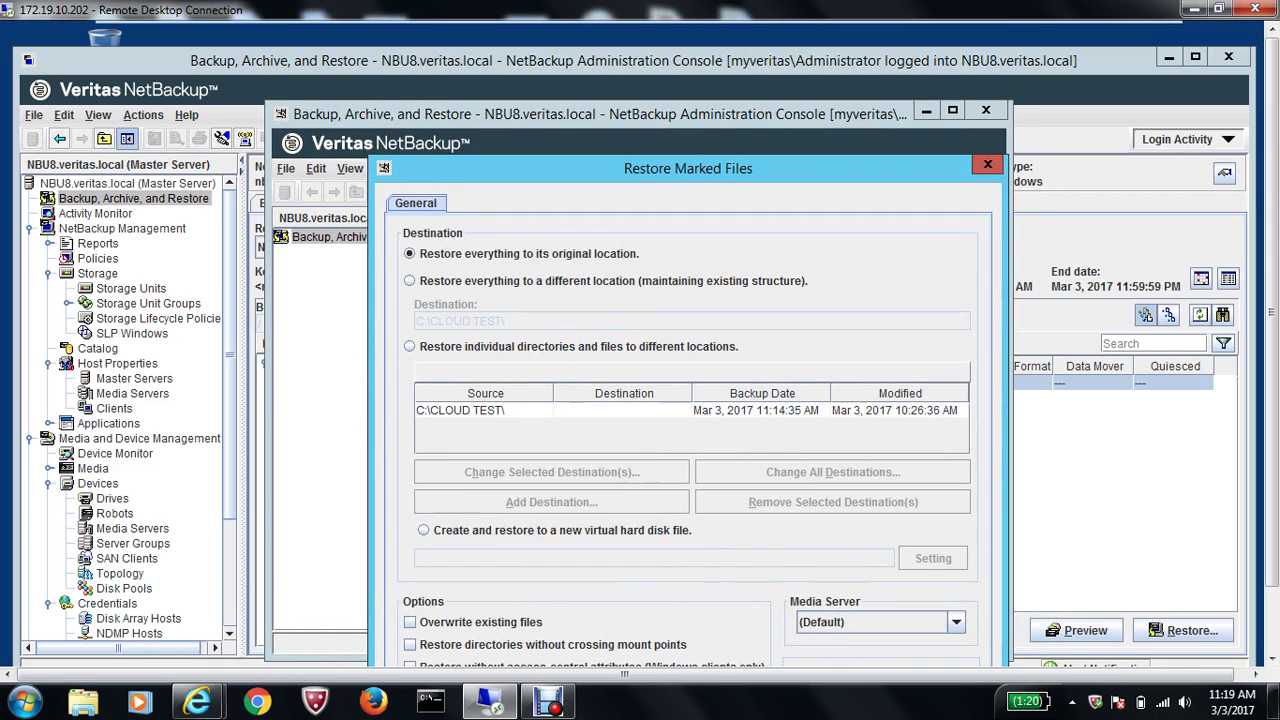
left_click_drag(566, 172, 491, 62)
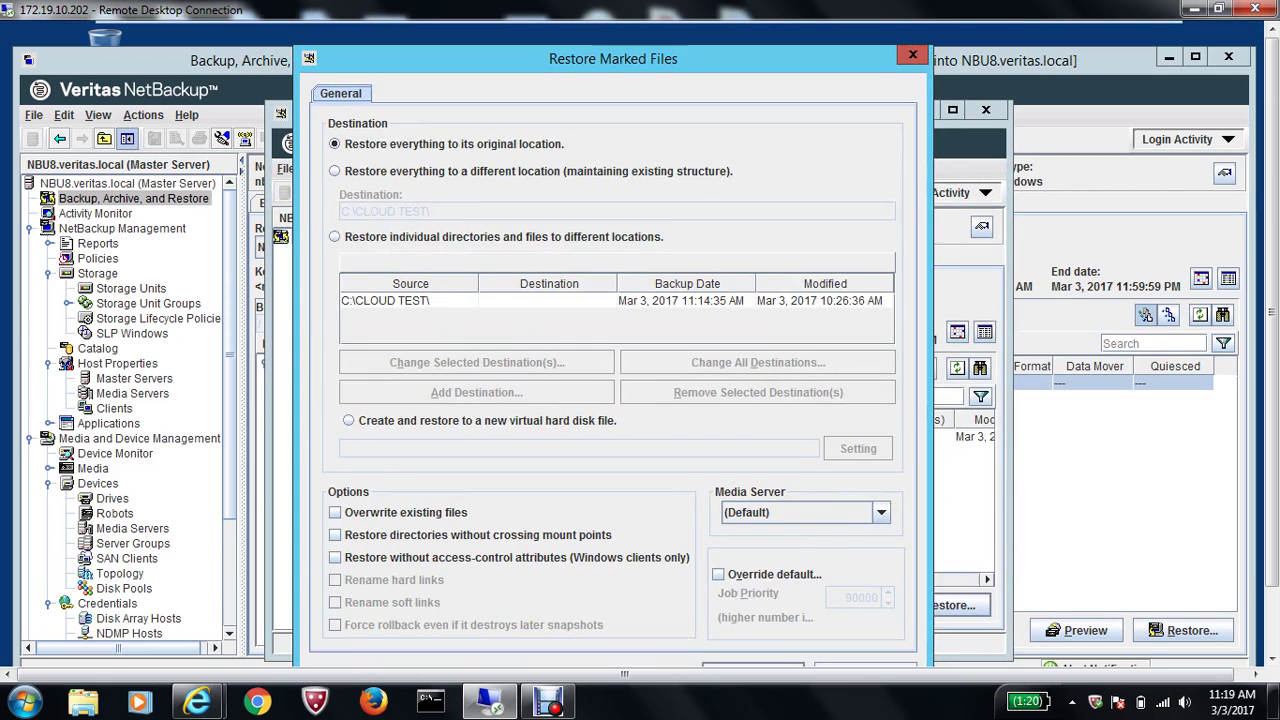
left_click_drag(1271, 311, 1271, 345)
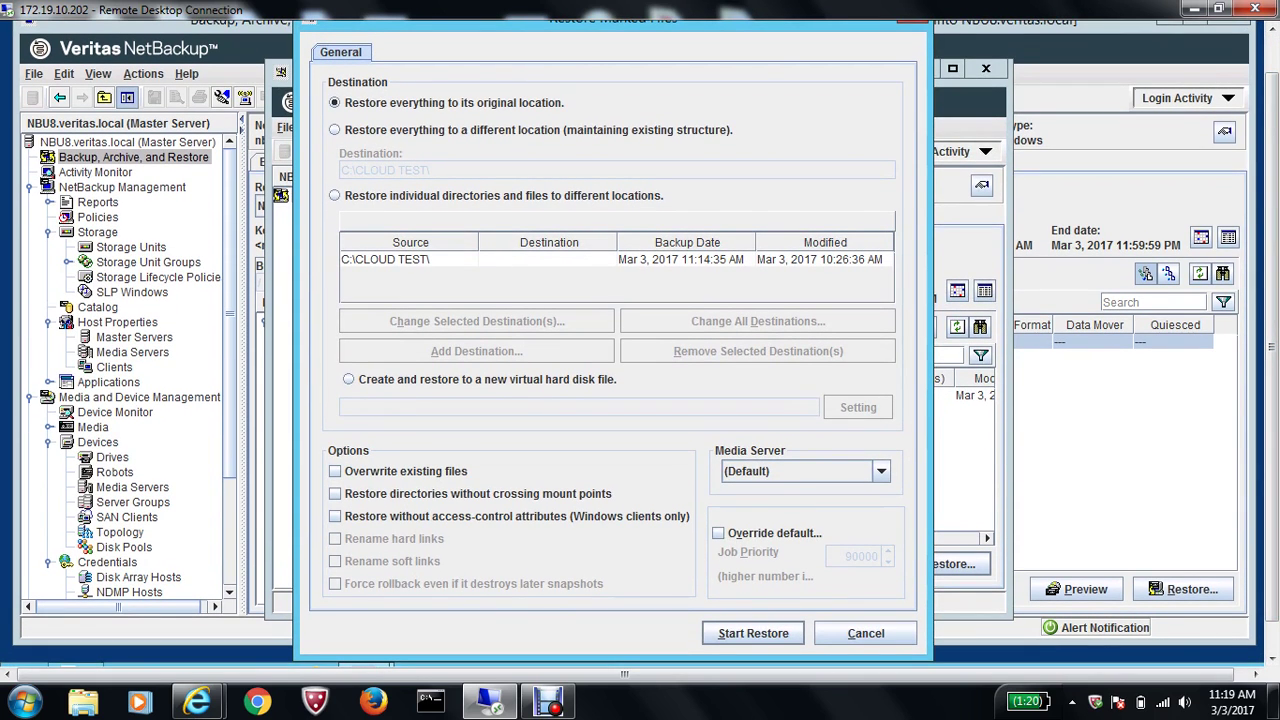
left_click(753, 633)
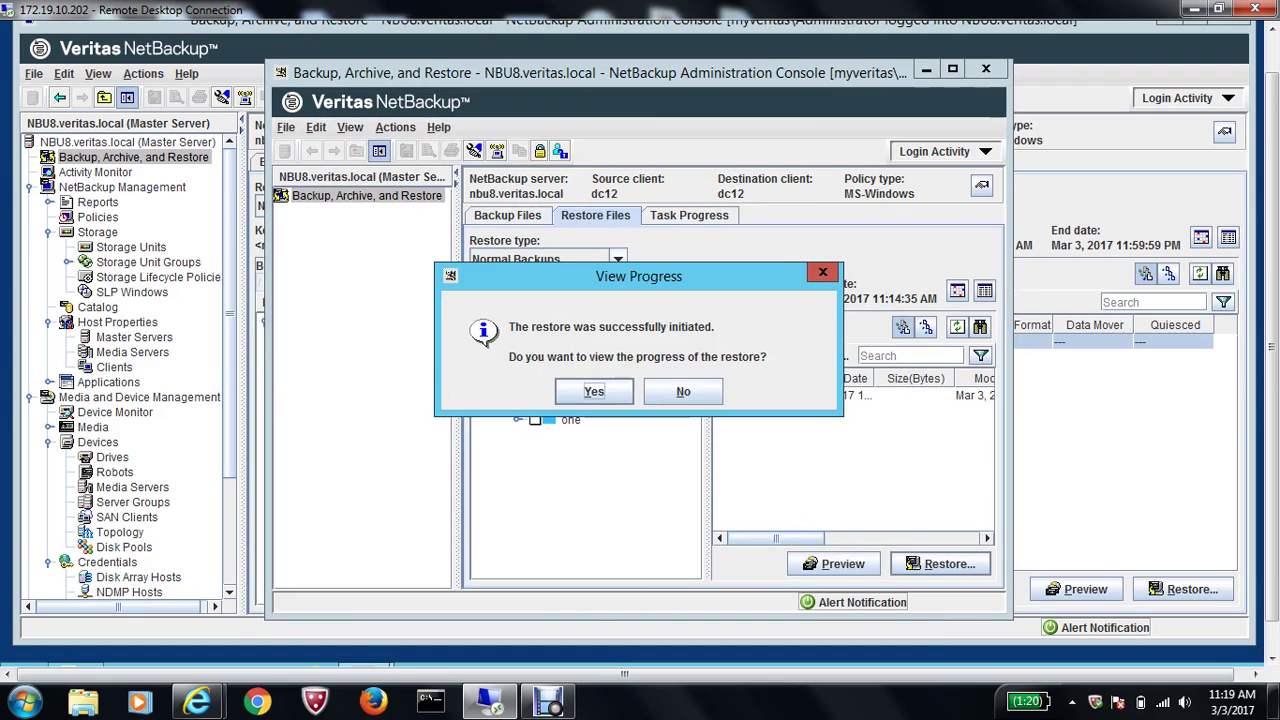
Step: View the task progress of the restore and check its job in the Activity Monitor
key("Return")
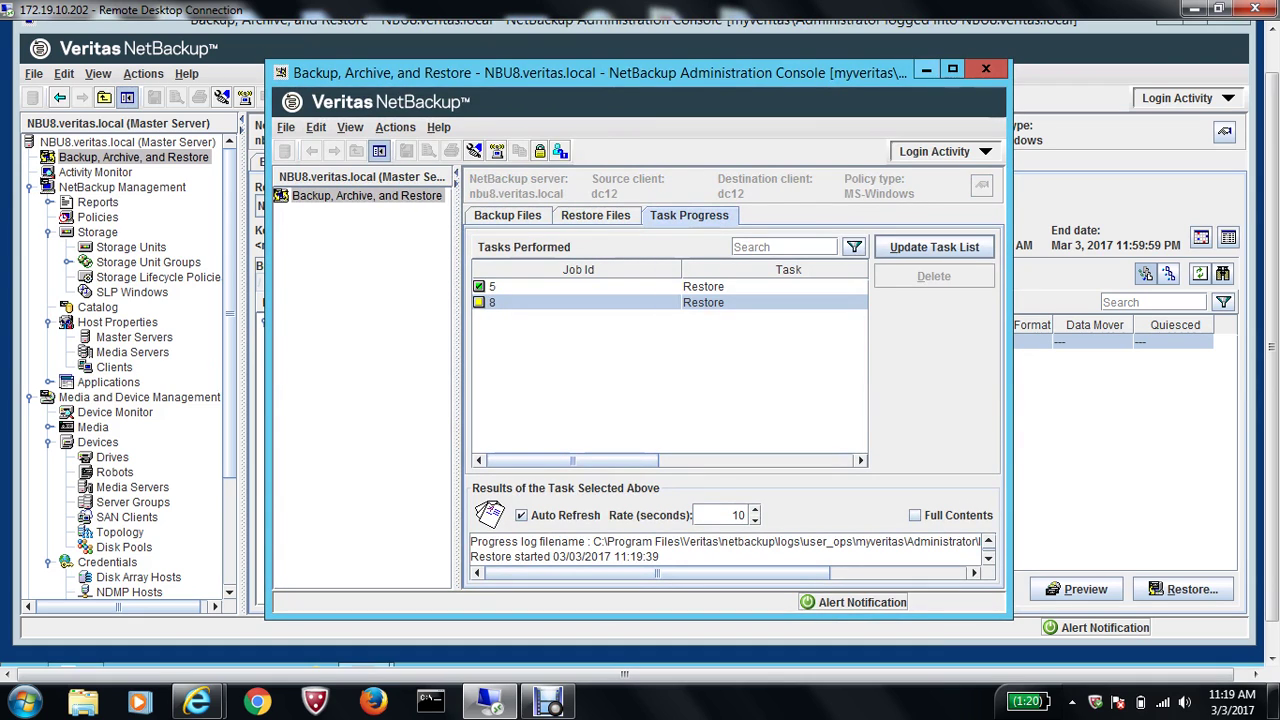
left_click(95, 172)
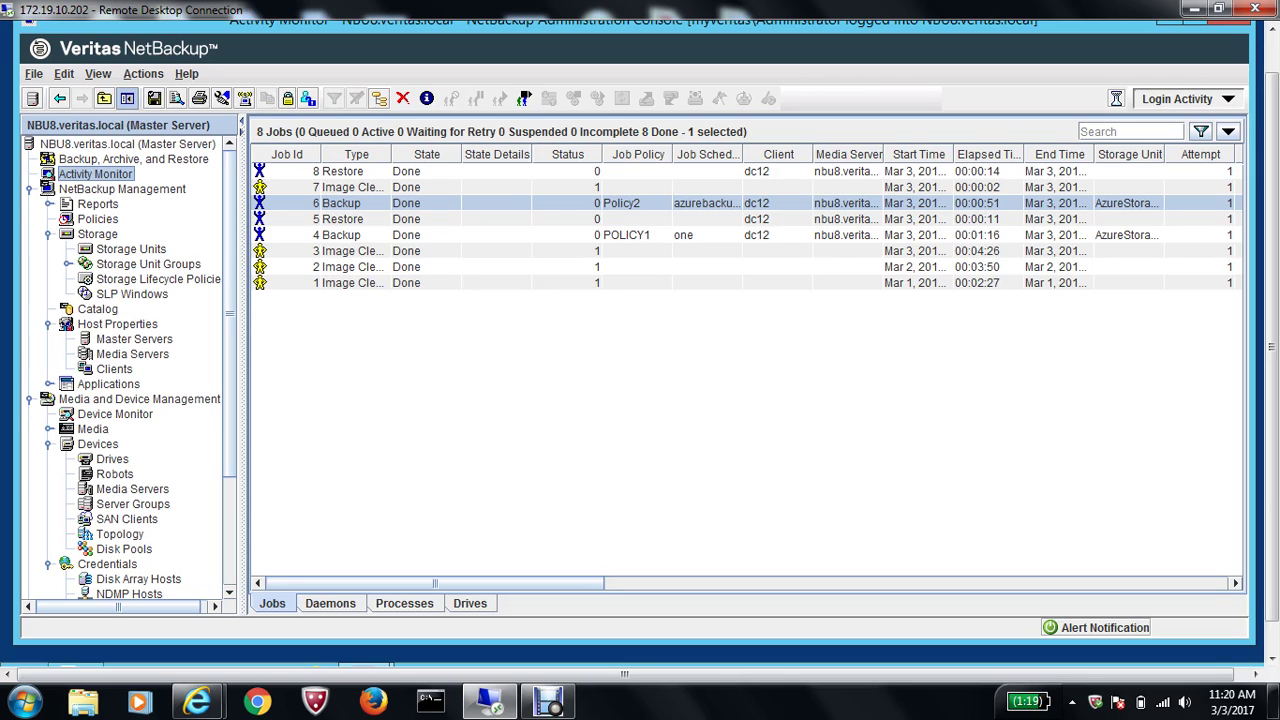
Step: Open the job details of restore job 8 and review its file list and status
double_click(342, 171)
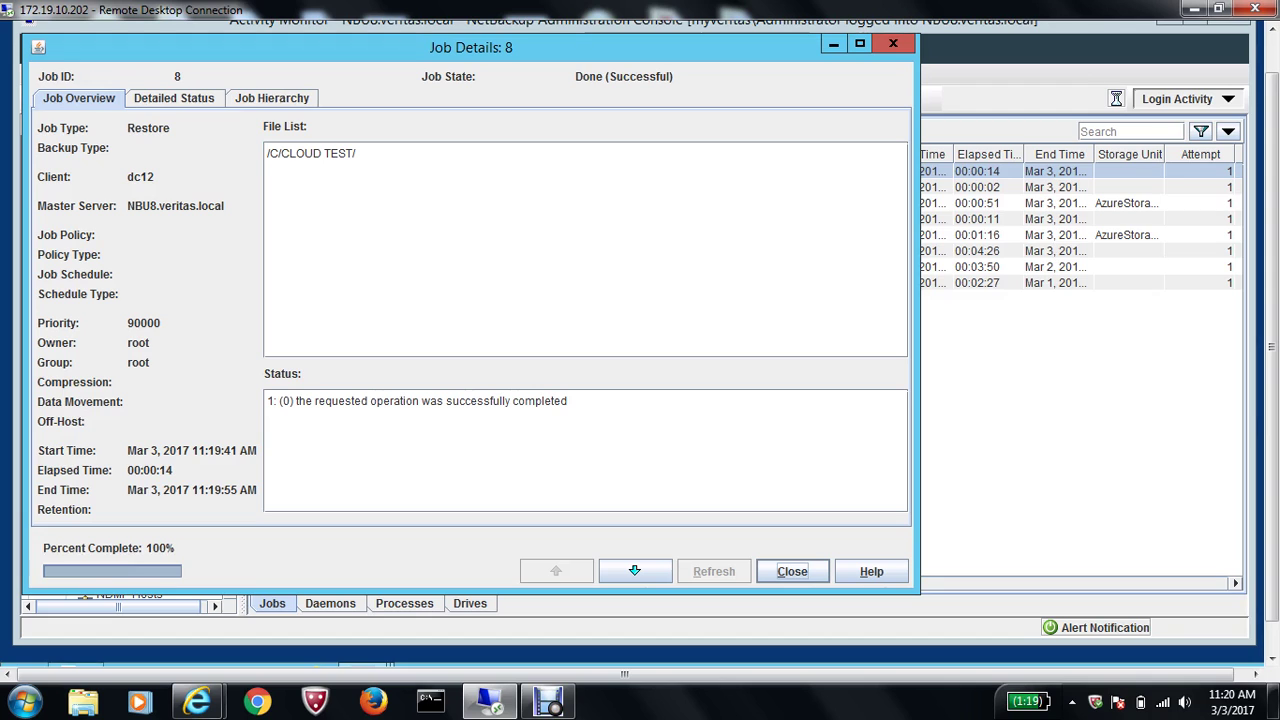
left_click_drag(1271, 347, 1271, 311)
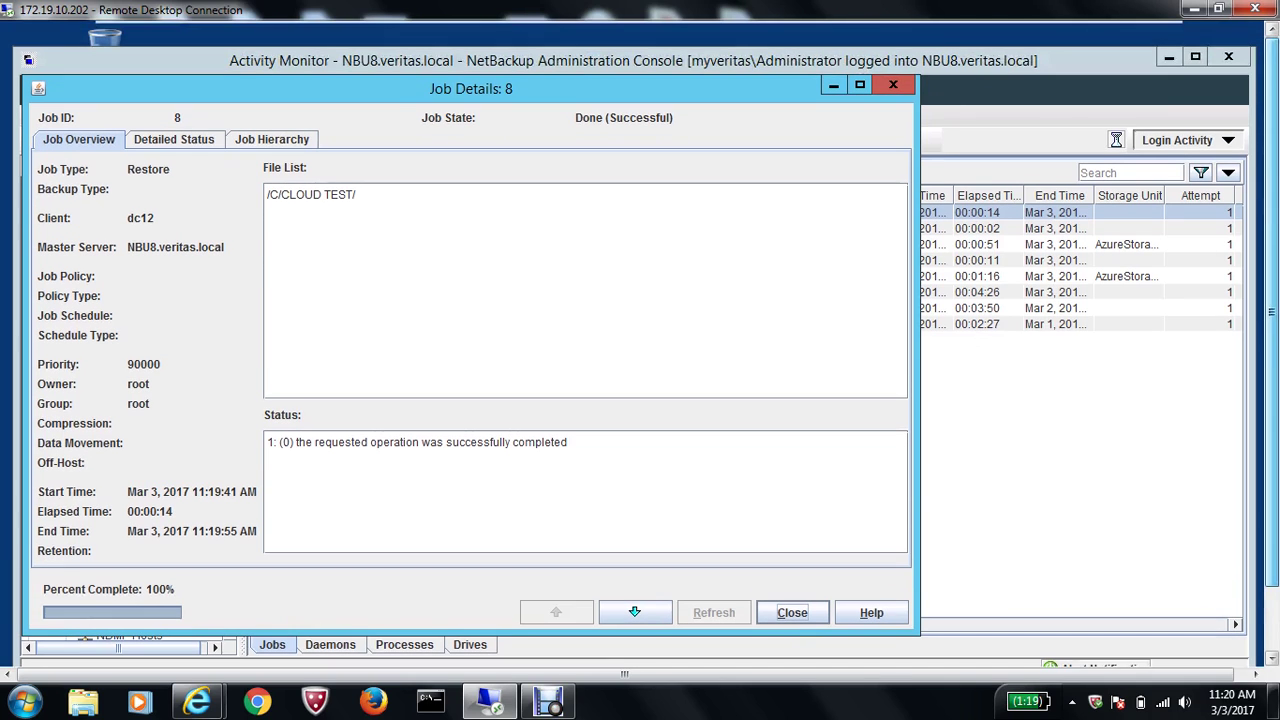
Step: Switch to the DC12 machine, check the cloud text file in the restored CLOUD TEST folder, and close the file and folder
mouse_move(640, 22)
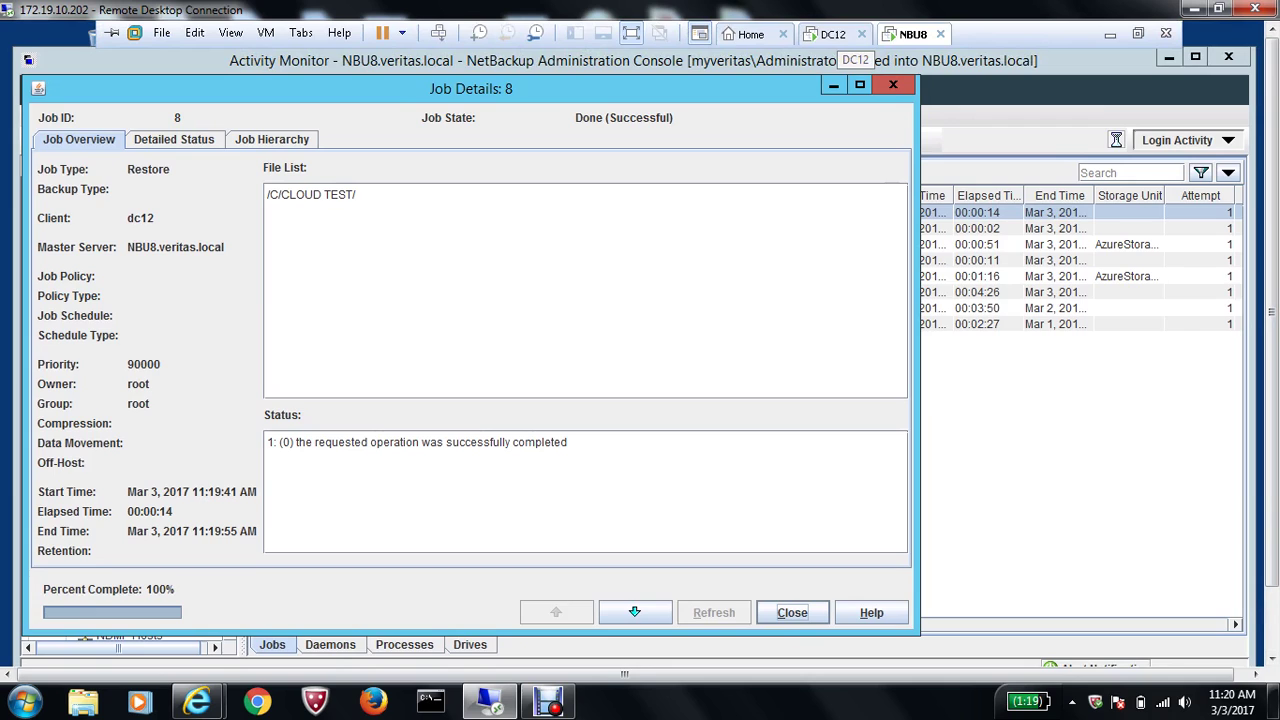
left_click(830, 34)
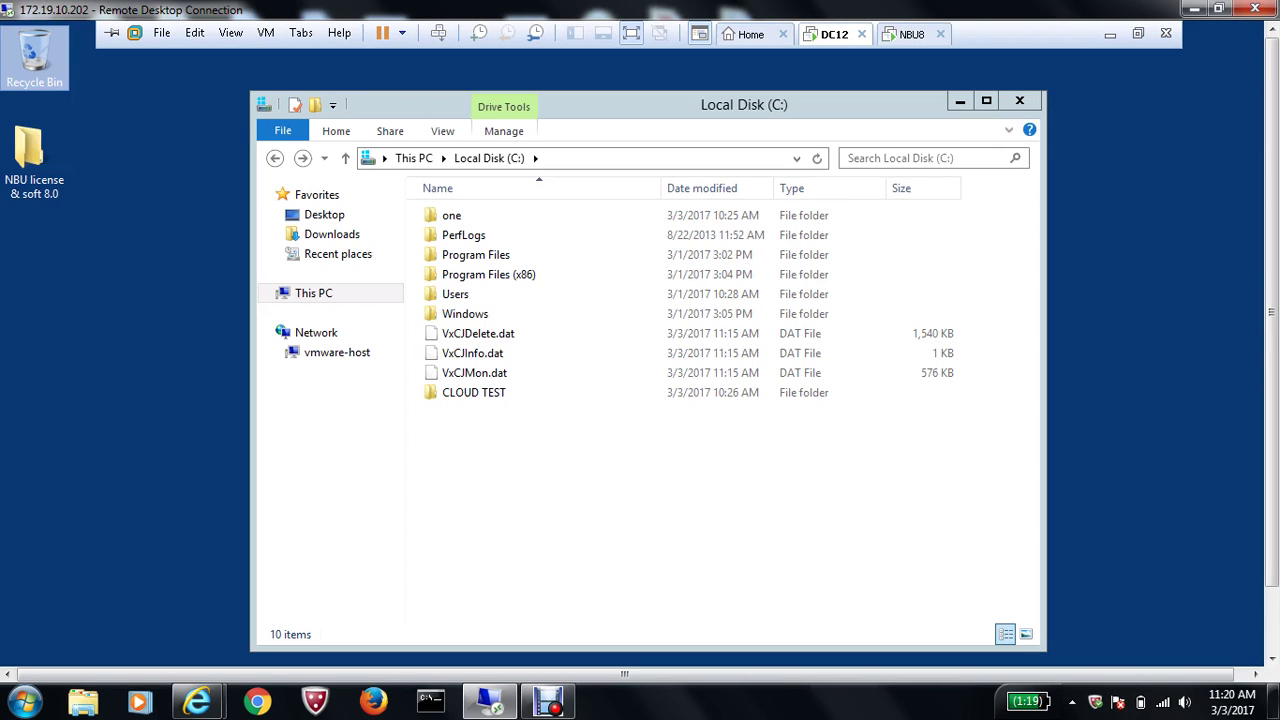
double_click(474, 392)
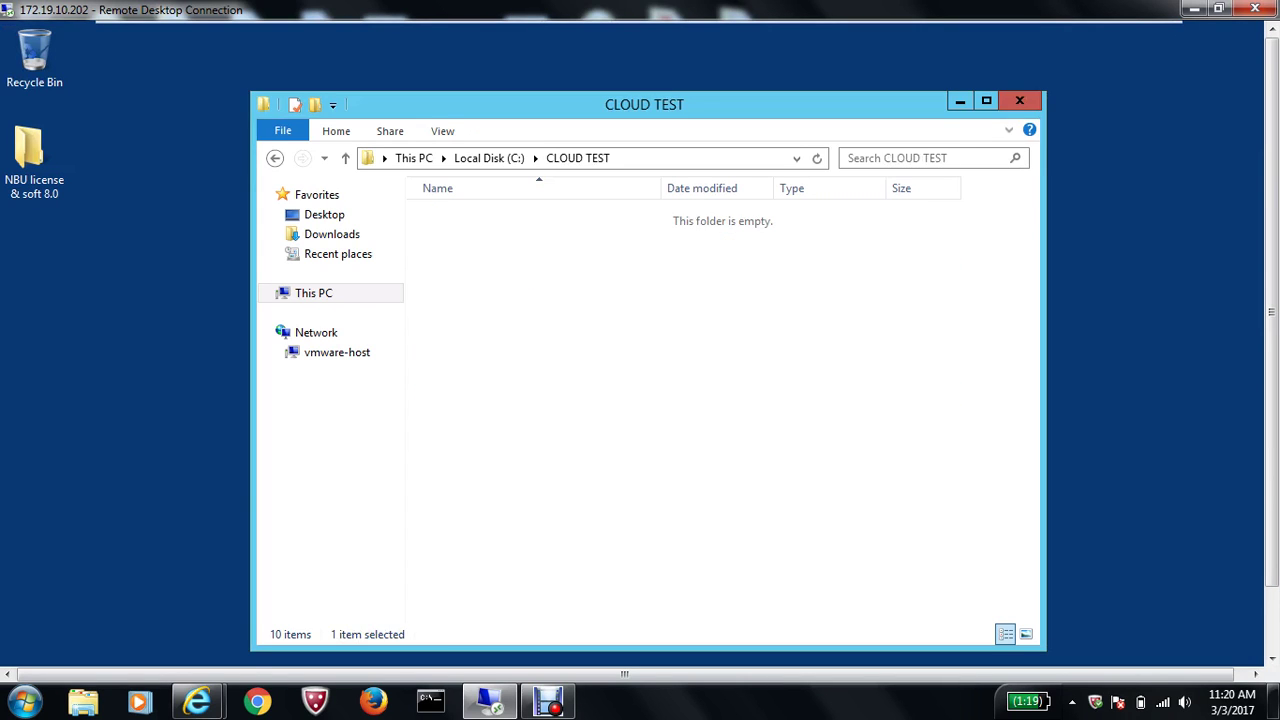
double_click(456, 215)
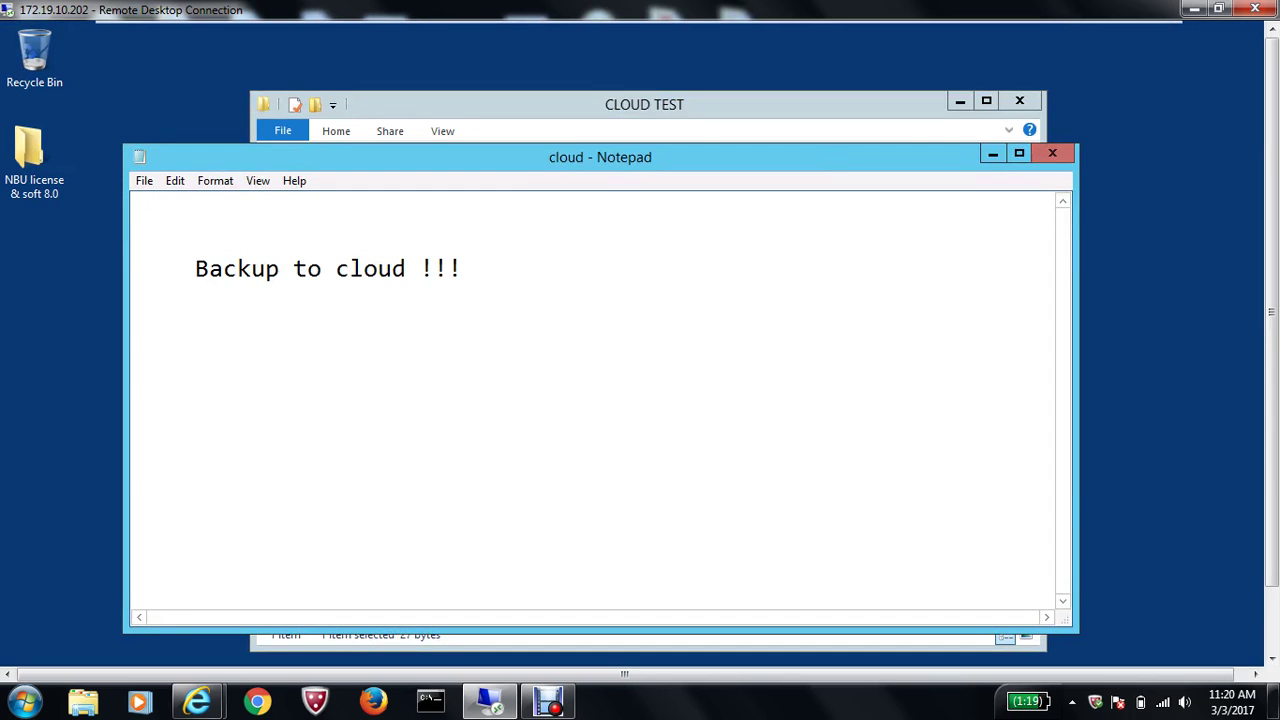
left_click(1052, 153)
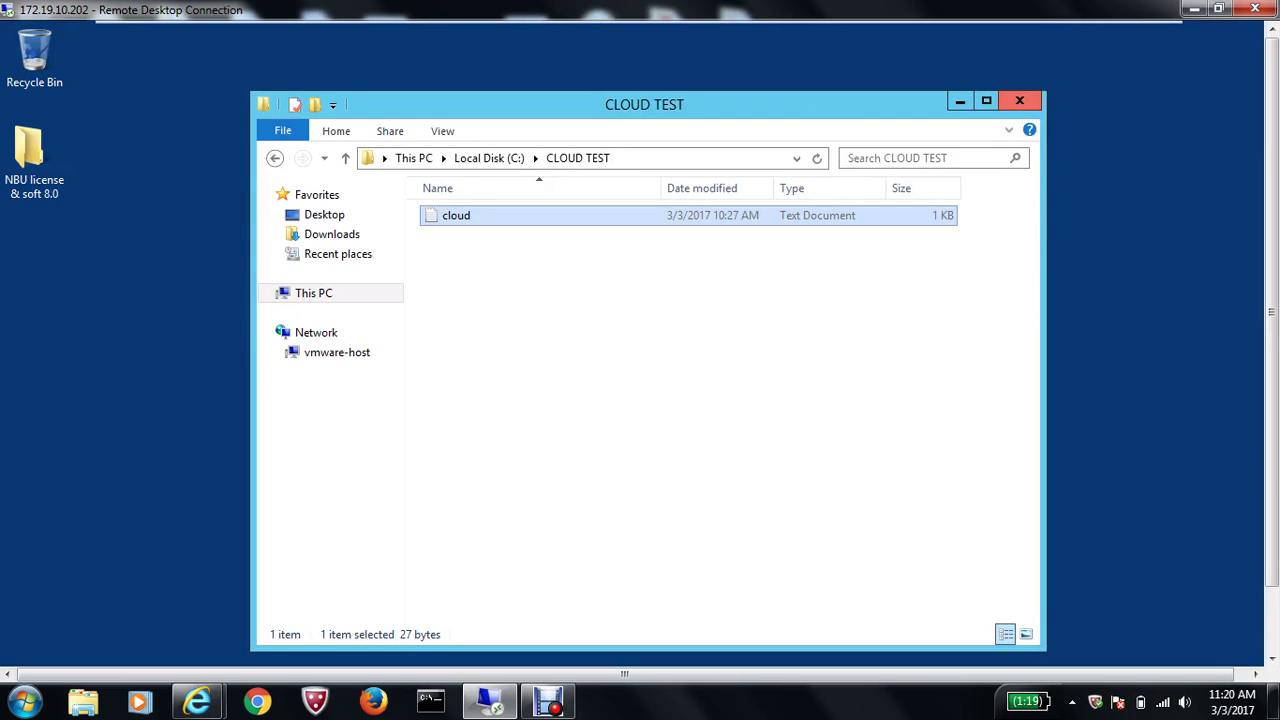
left_click(1019, 101)
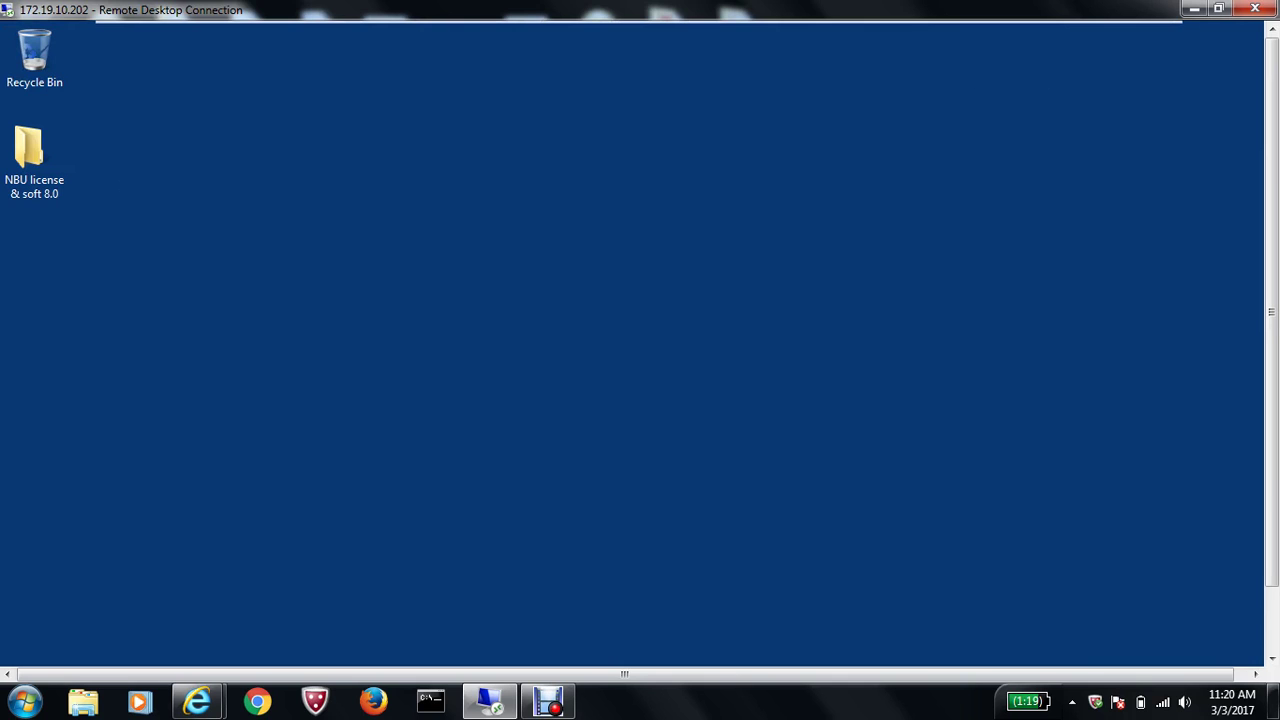